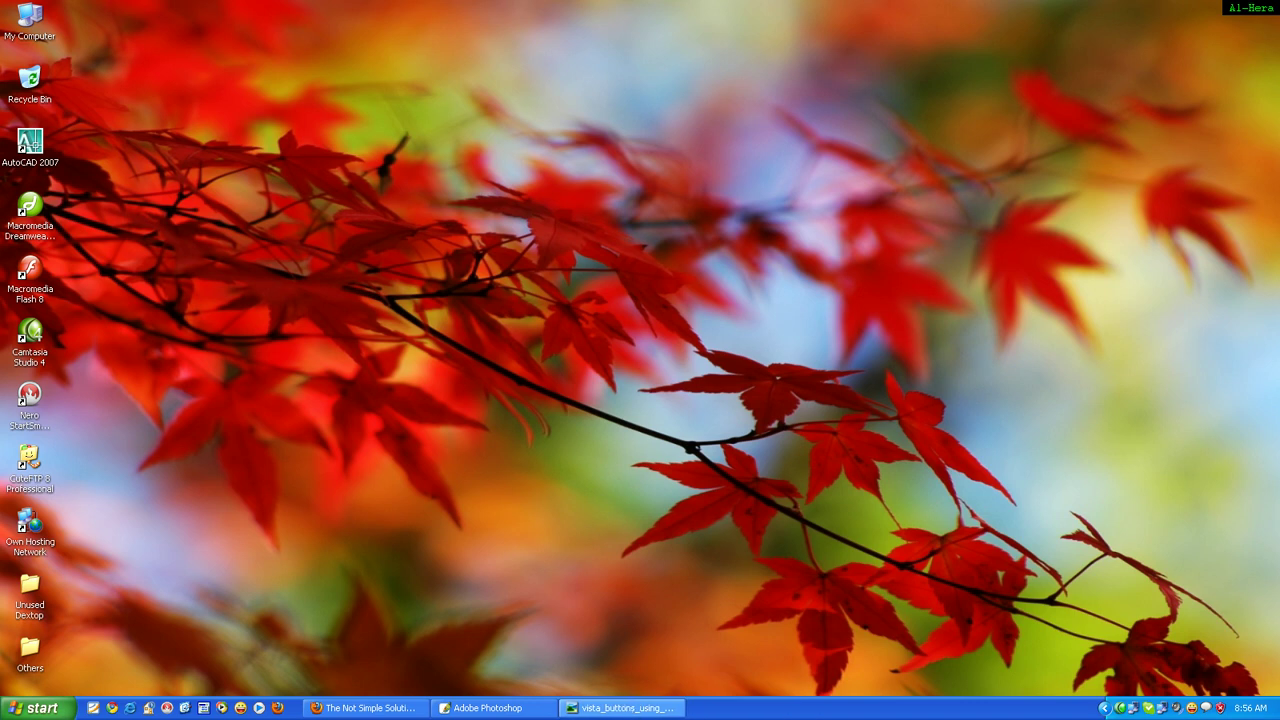
View the Vista buttons reference image, then minimize it and bring Photoshop forward
{"action": "left_click", "coordinate": [667, 708]}
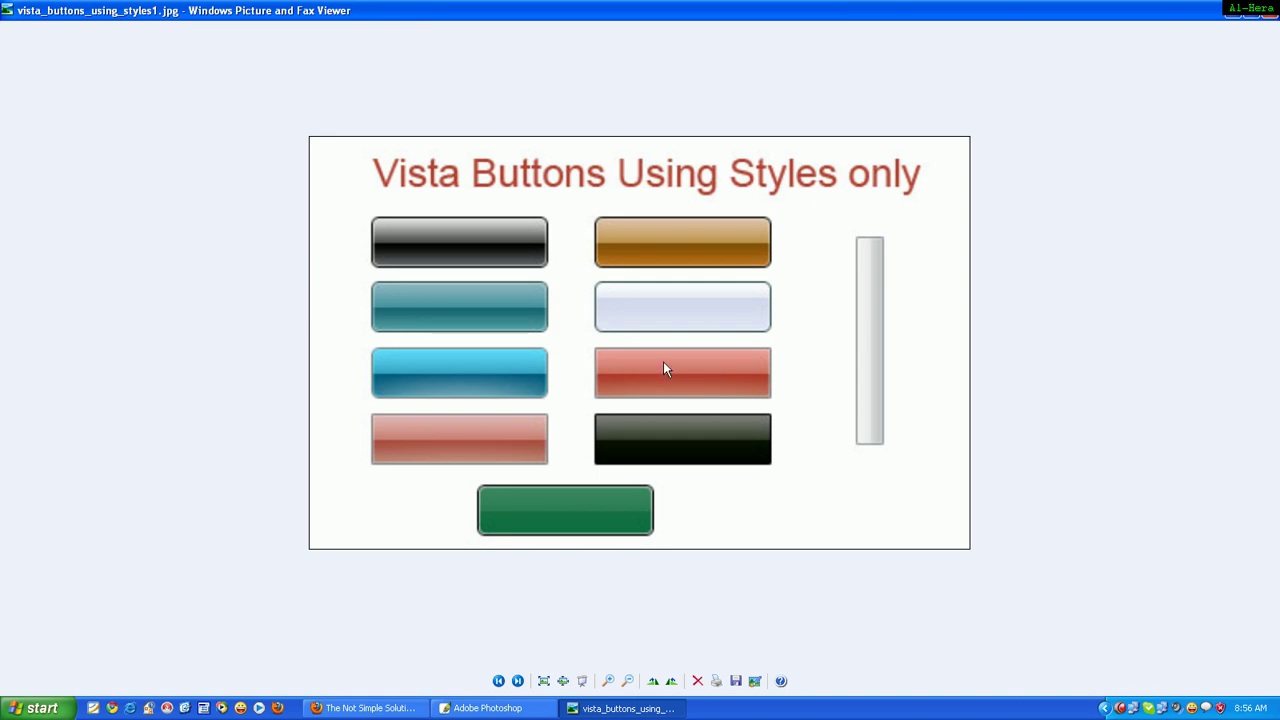
{"action": "left_click", "coordinate": [1230, 16]}
{"action": "left_click", "coordinate": [519, 712]}
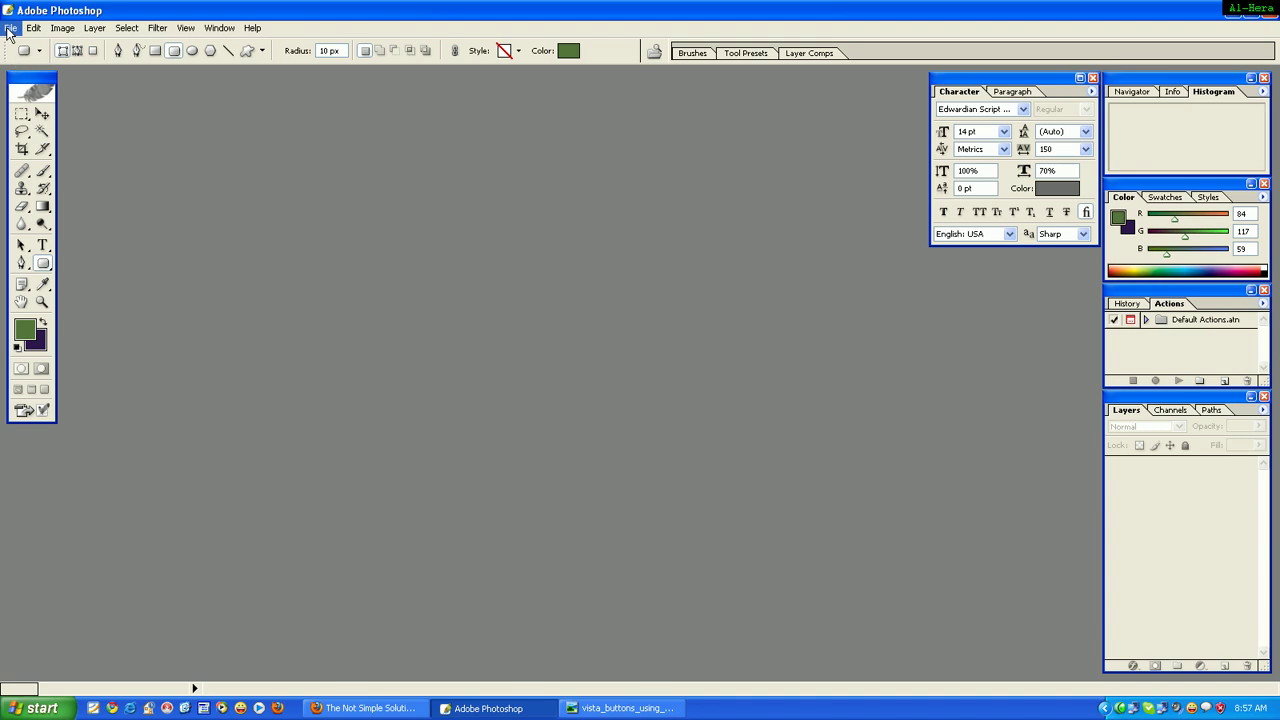
Create a new blank document using the 640 x 480 pixel preset
{"action": "left_click", "coordinate": [10, 28]}
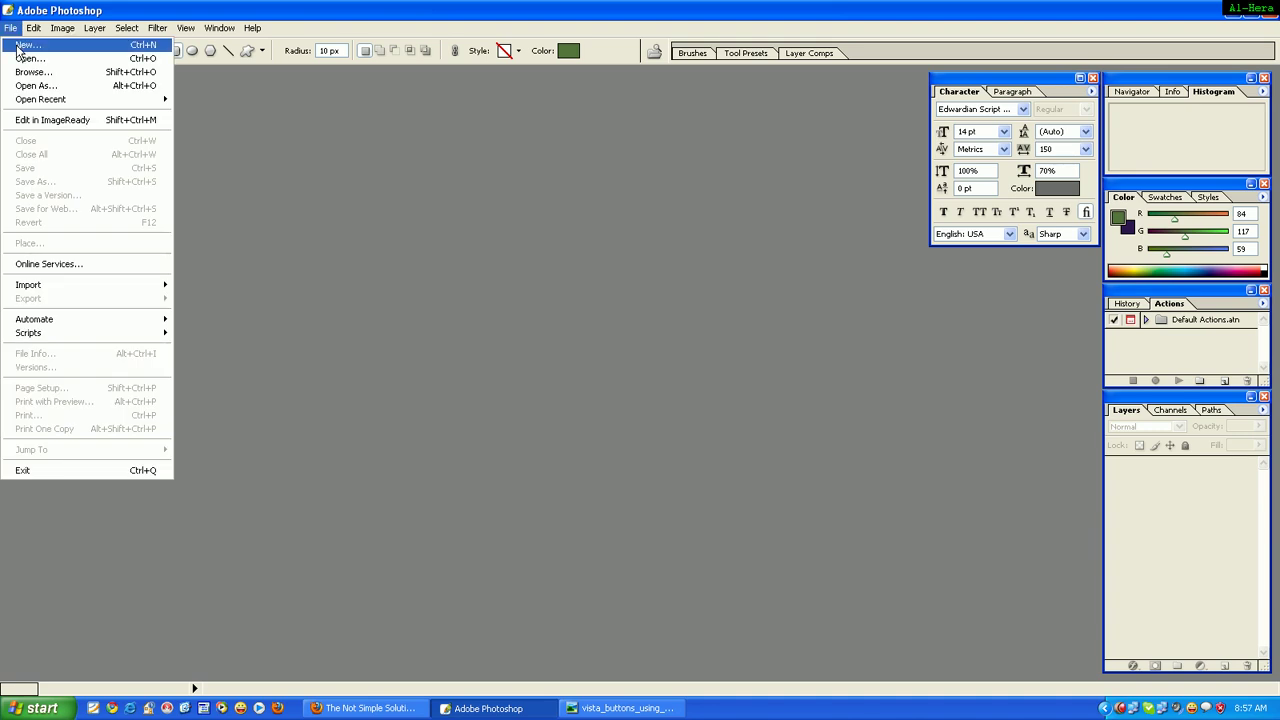
{"action": "left_click", "coordinate": [18, 48]}
{"action": "left_click", "coordinate": [660, 287]}
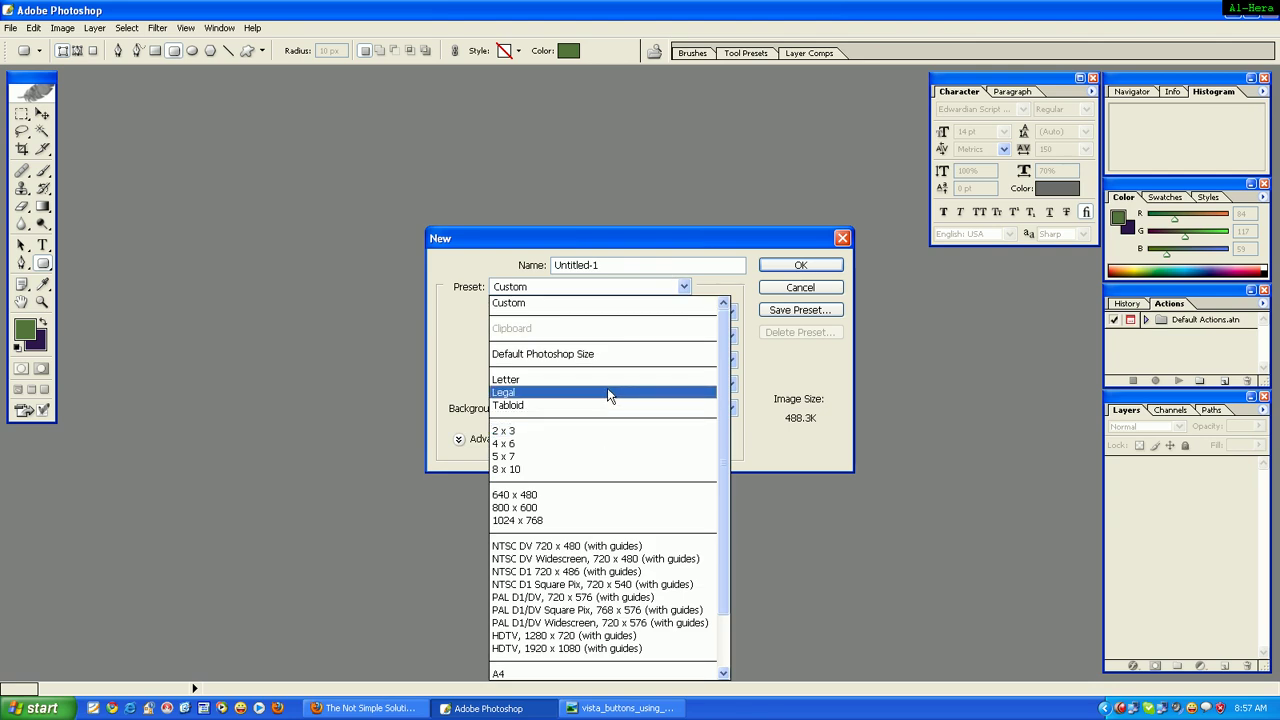
{"action": "left_click", "coordinate": [599, 498]}
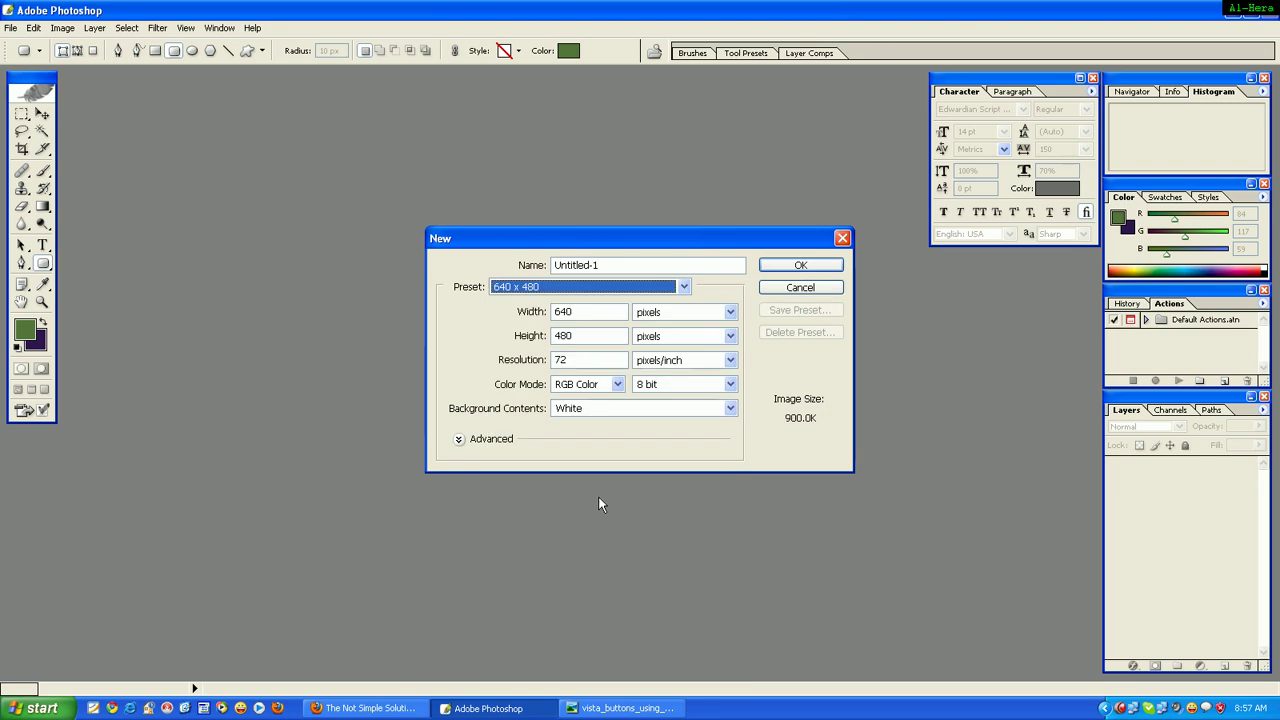
{"action": "left_click", "coordinate": [800, 268]}
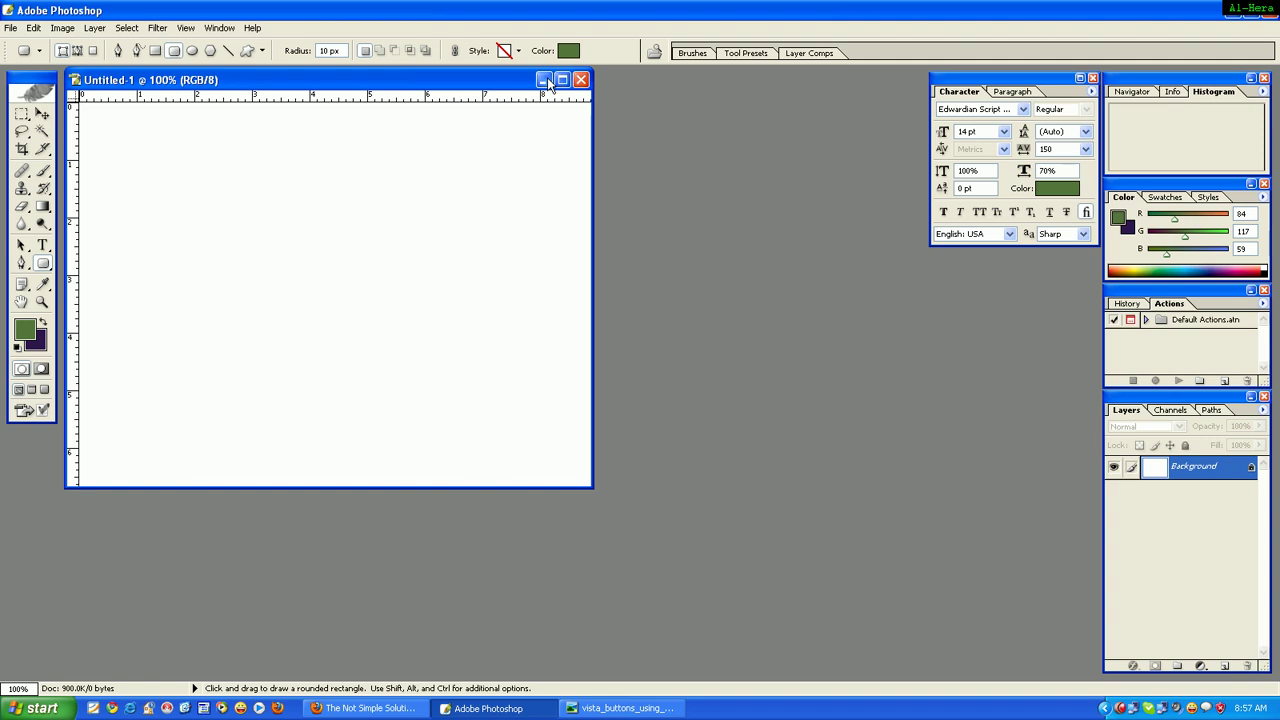
Maximize the Untitled-1 window, switch to the Rectangular Marquee, and zoom to 200%
{"action": "left_click", "coordinate": [562, 79]}
{"action": "key", "text": "m"}
{"action": "key", "text": "ctrl+plus"}
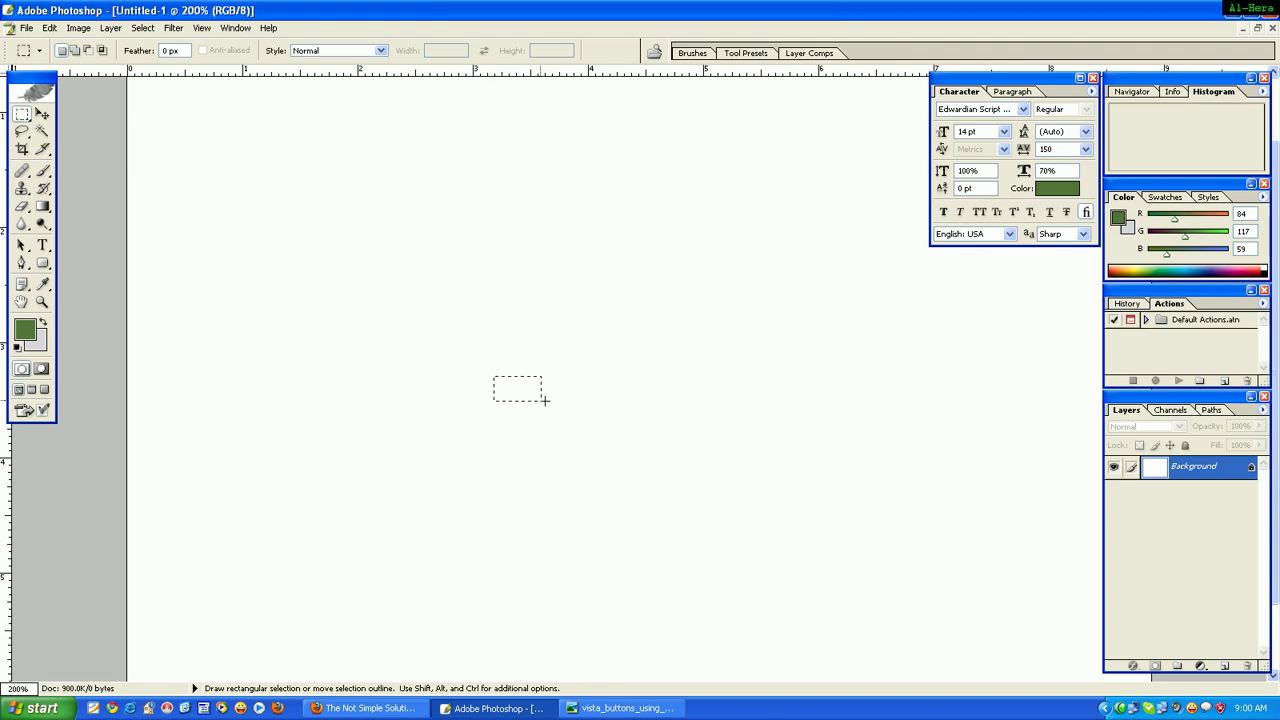
Draw a wide rectangular selection, fill it light grey, and add new Layer 1
{"action": "left_click_drag", "start_coordinate": [545, 400], "coordinate": [728, 426]}
{"action": "key", "text": "ctrl+BackSpace"}
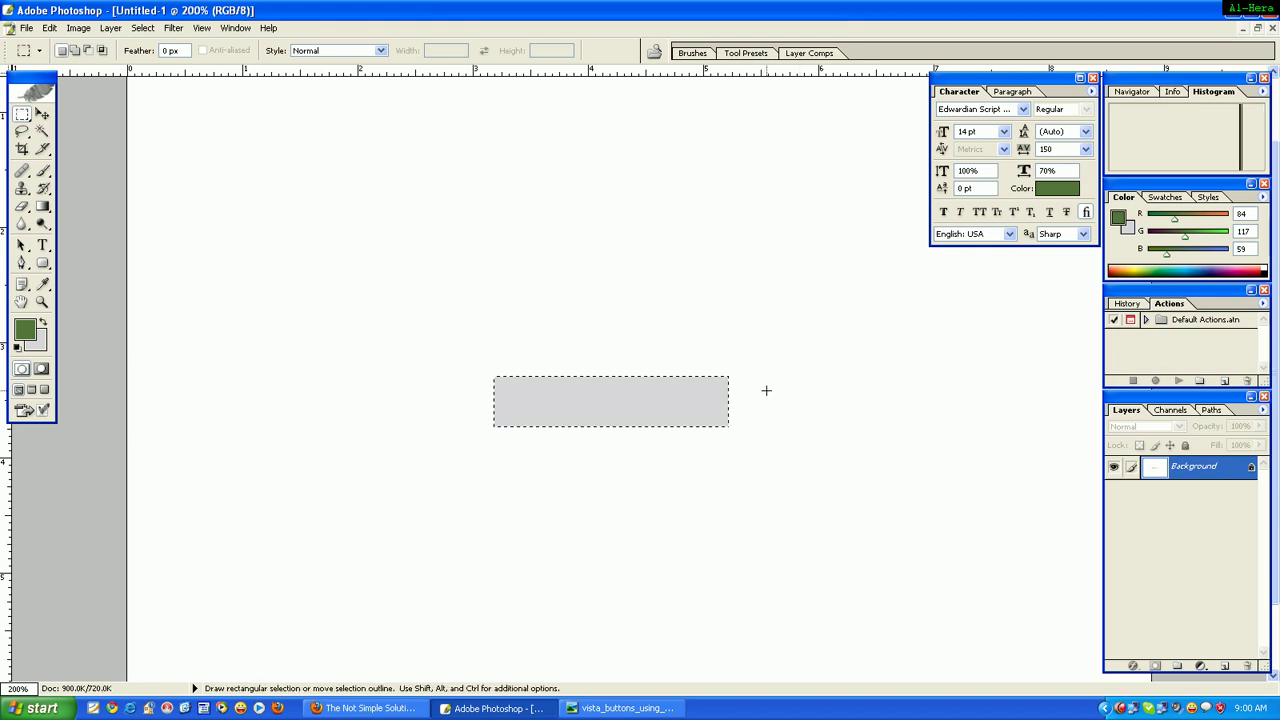
{"action": "right_click", "coordinate": [709, 406]}
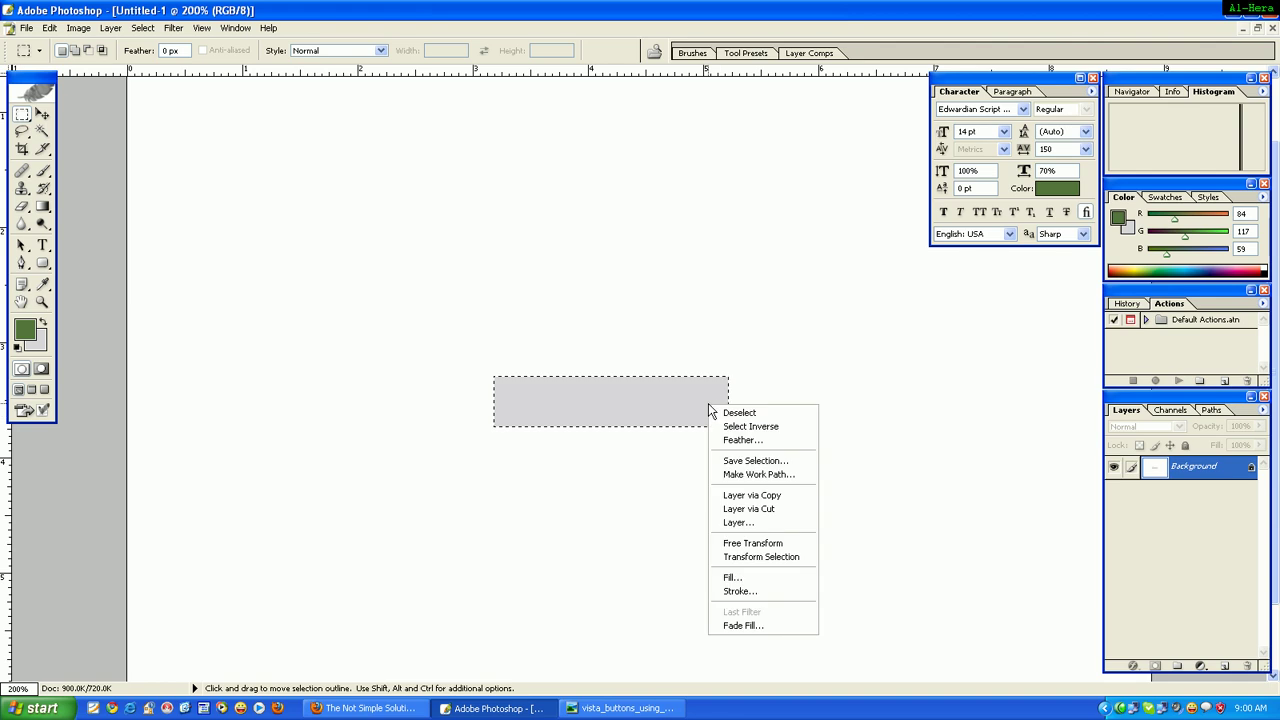
{"action": "left_click", "coordinate": [768, 523]}
{"action": "left_click", "coordinate": [790, 320]}
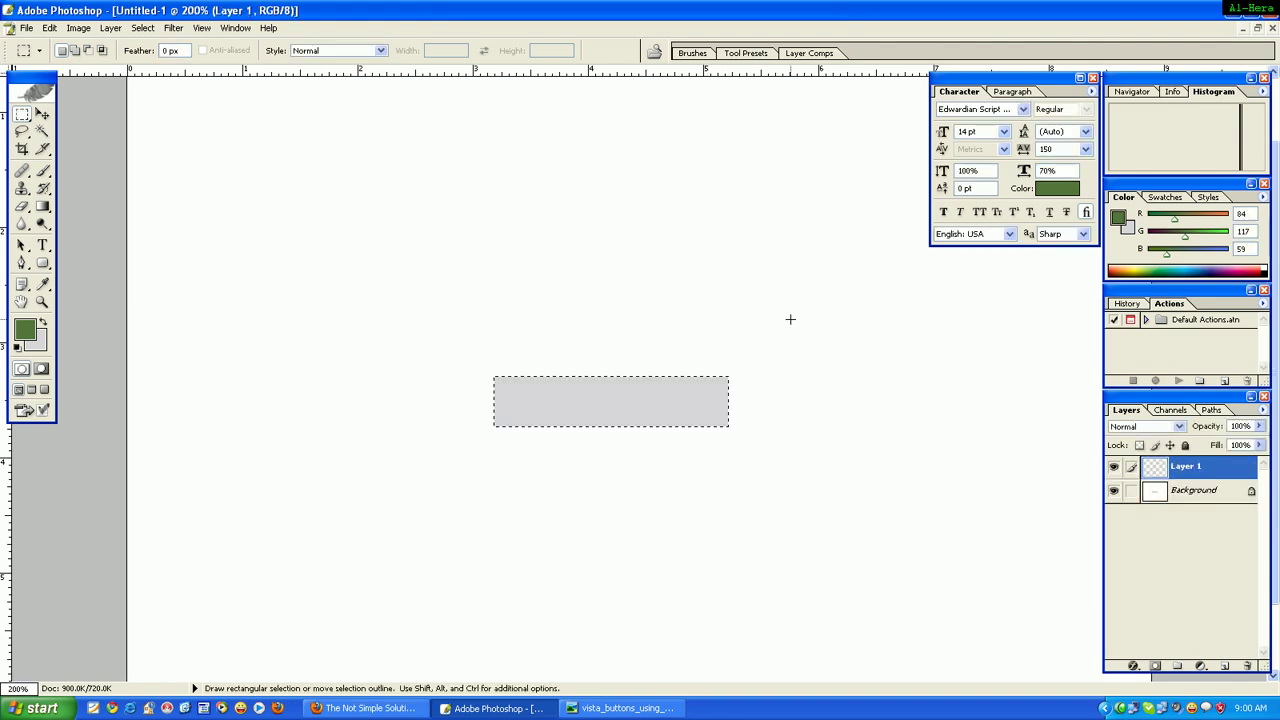
Fill the selection on Layer 1 with light grey, then start a Gradient Overlay style
{"action": "right_click", "coordinate": [684, 409]}
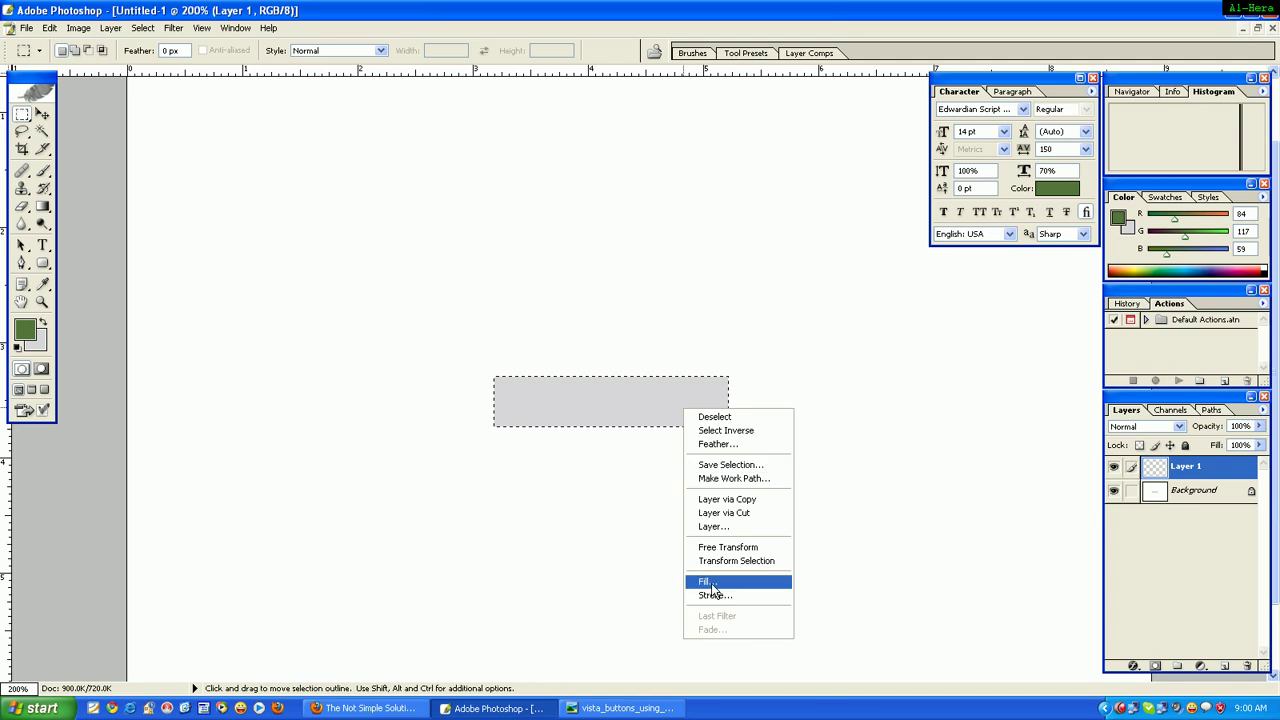
{"action": "left_click", "coordinate": [712, 588]}
{"action": "left_click", "coordinate": [749, 290]}
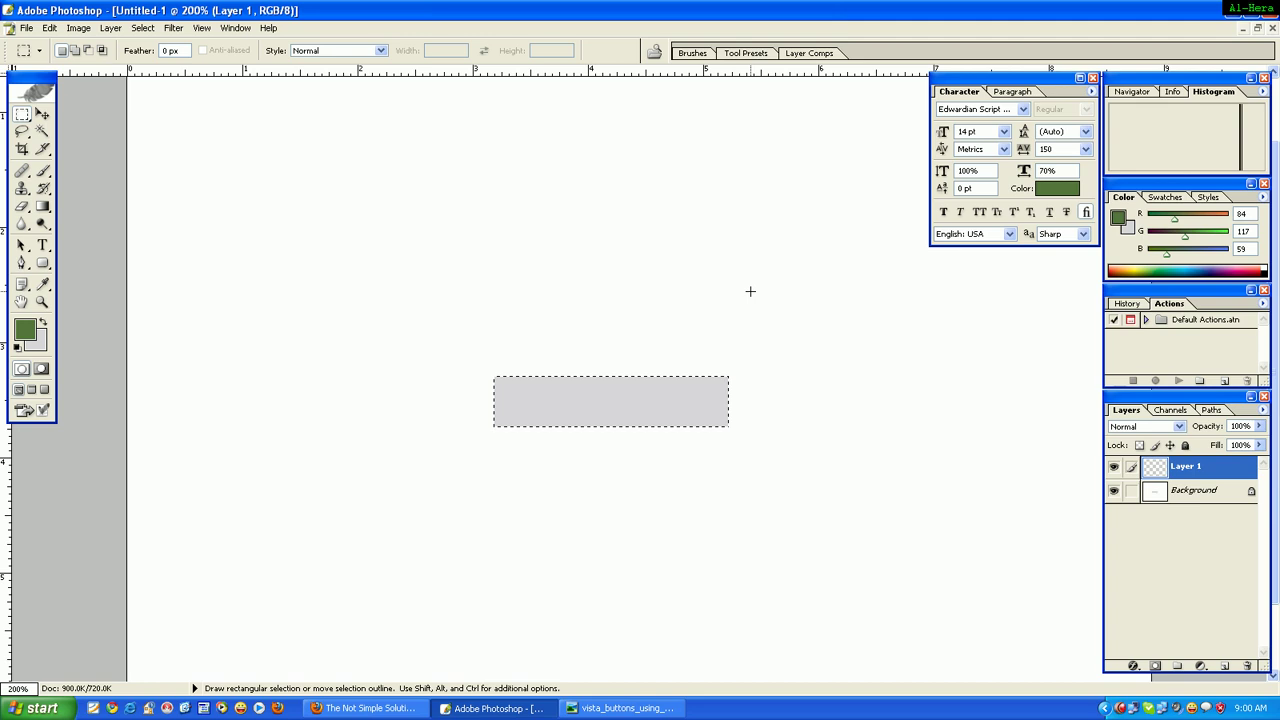
{"action": "left_click", "coordinate": [110, 27]}
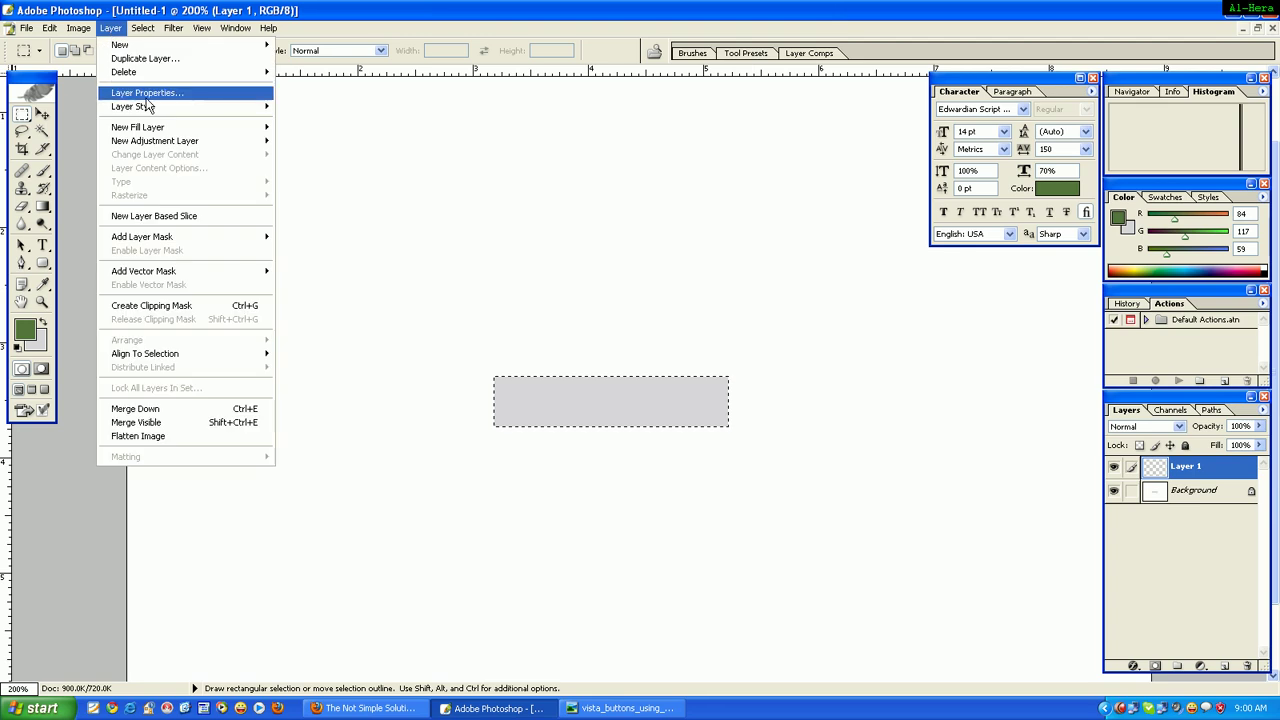
{"action": "mouse_move", "coordinate": [140, 106]}
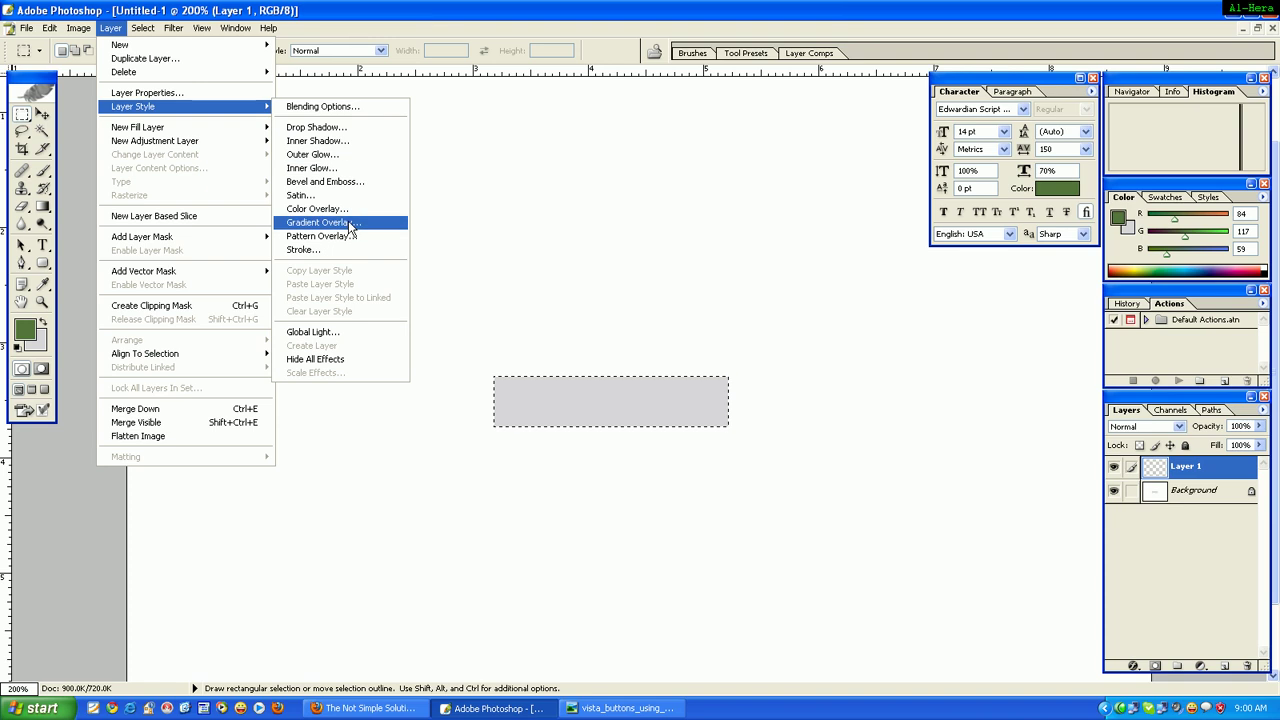
{"action": "left_click", "coordinate": [350, 230]}
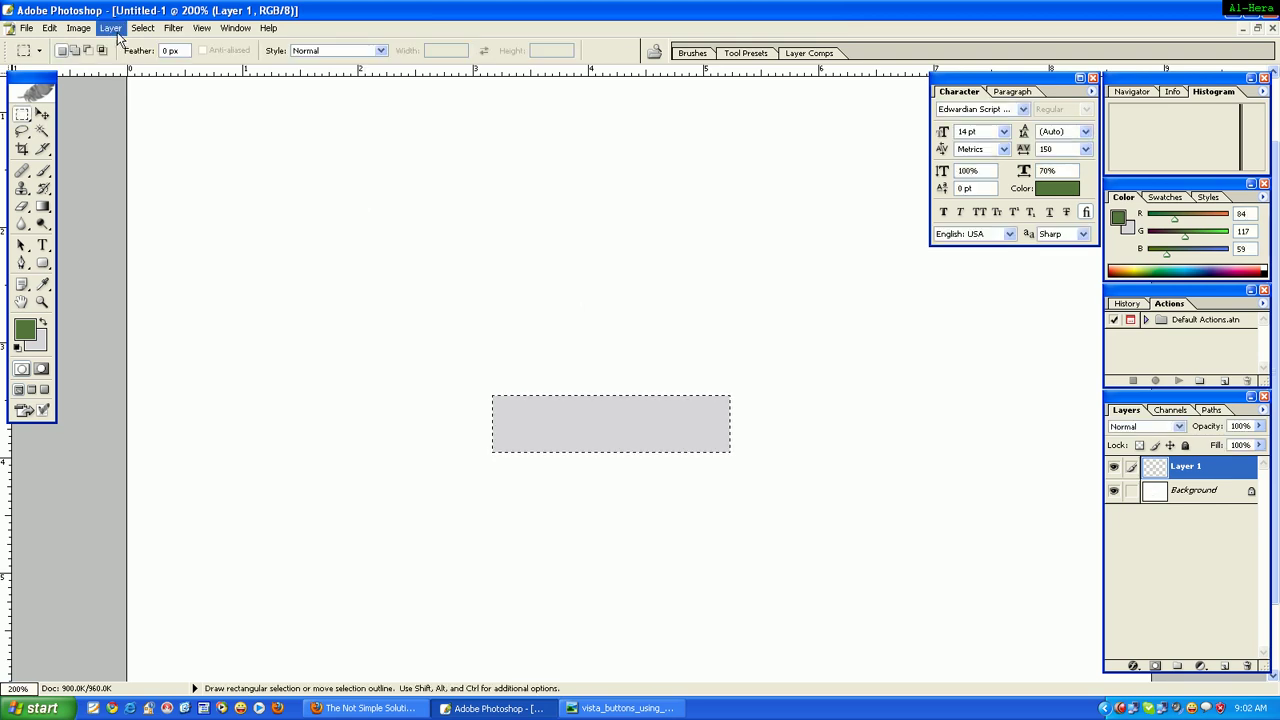
Add a Gradient Overlay to Layer 1 and bring up its Gradient Editor
{"action": "left_click", "coordinate": [112, 28]}
{"action": "mouse_move", "coordinate": [133, 106]}
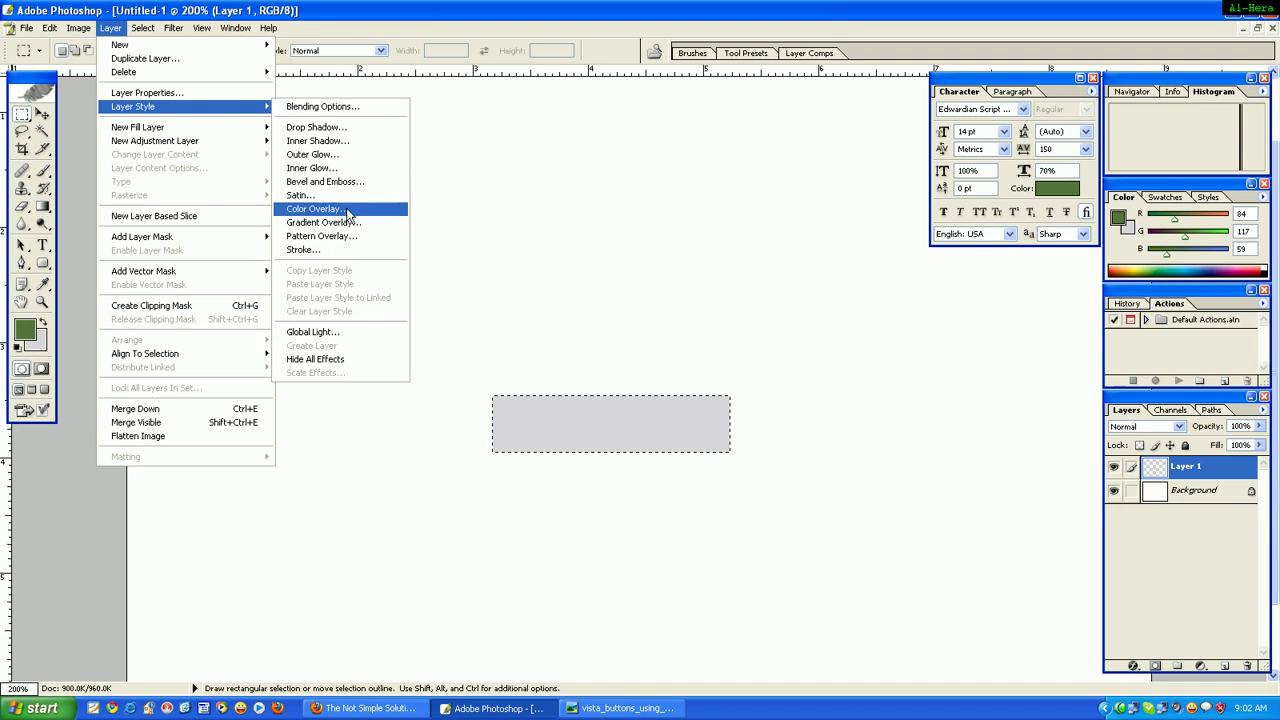
{"action": "left_click", "coordinate": [347, 222]}
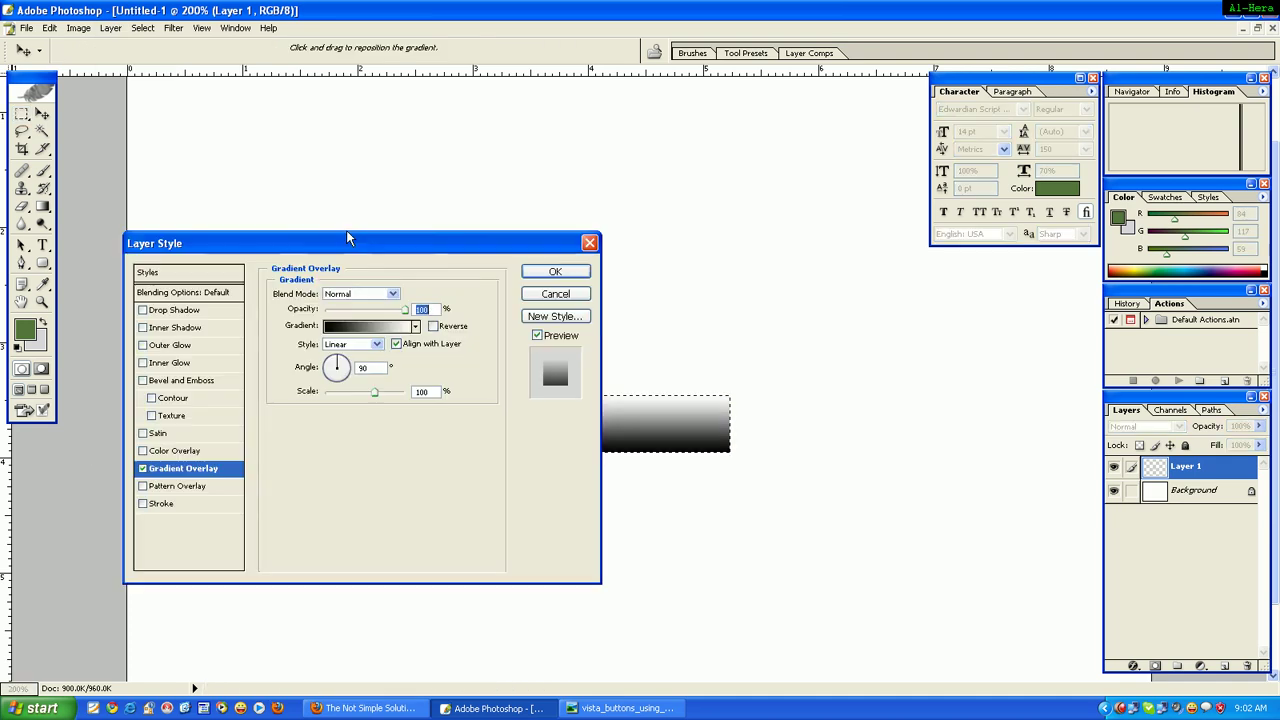
{"action": "mouse_move", "coordinate": [391, 243]}
{"action": "left_mouse_down"}
{"action": "mouse_move", "coordinate": [935, 128]}
{"action": "mouse_move", "coordinate": [923, 142]}
{"action": "left_mouse_up"}
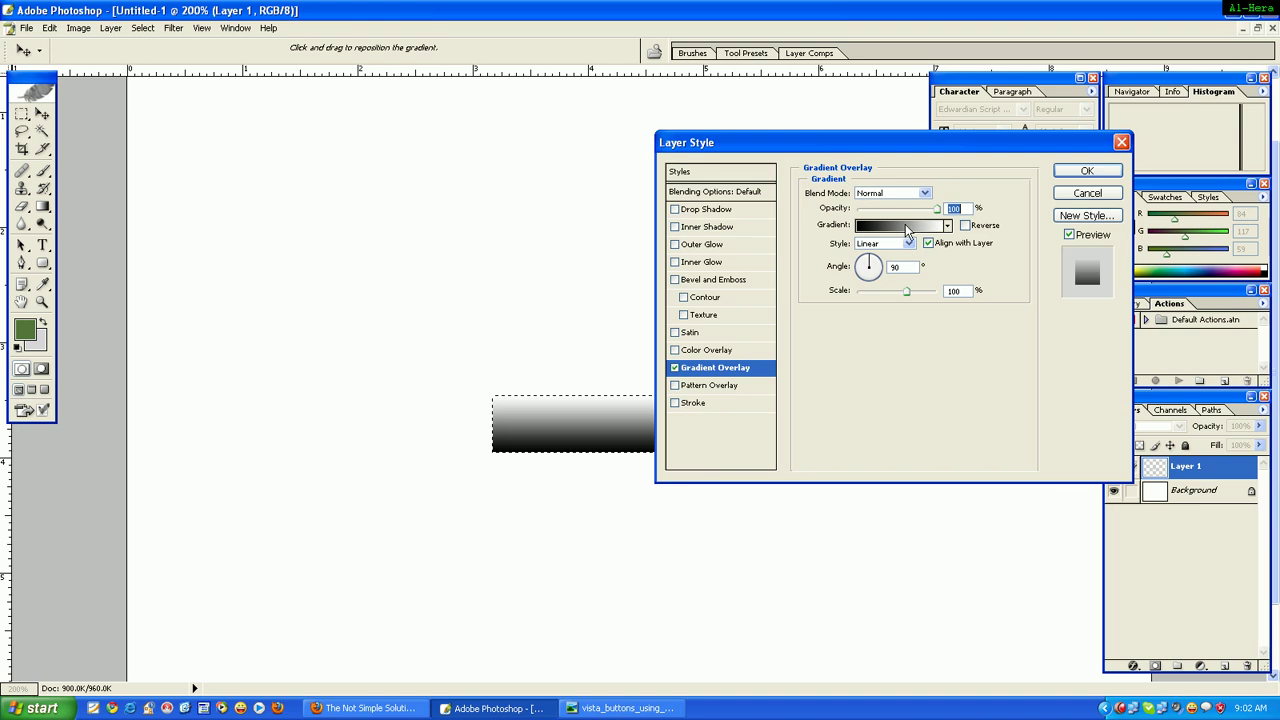
{"action": "left_click", "coordinate": [907, 229]}
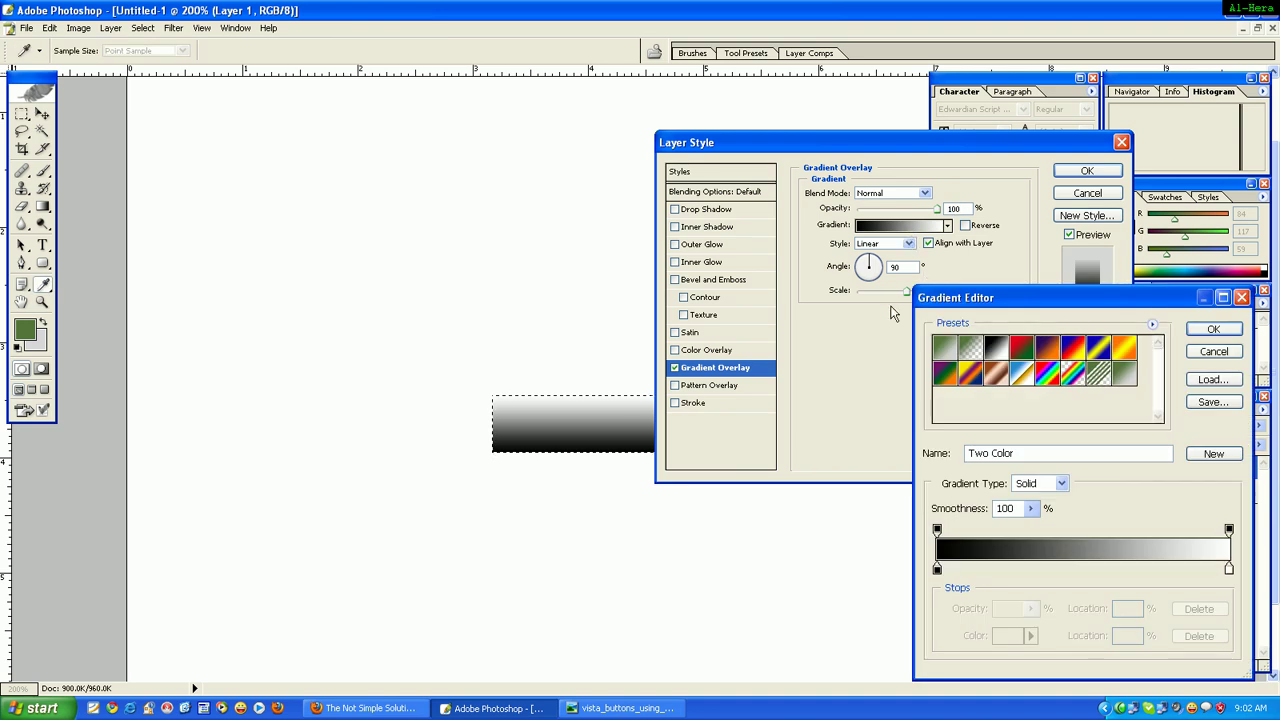
Set the gradient's left colour stop to grey 656A6D
{"action": "double_click", "coordinate": [936, 569]}
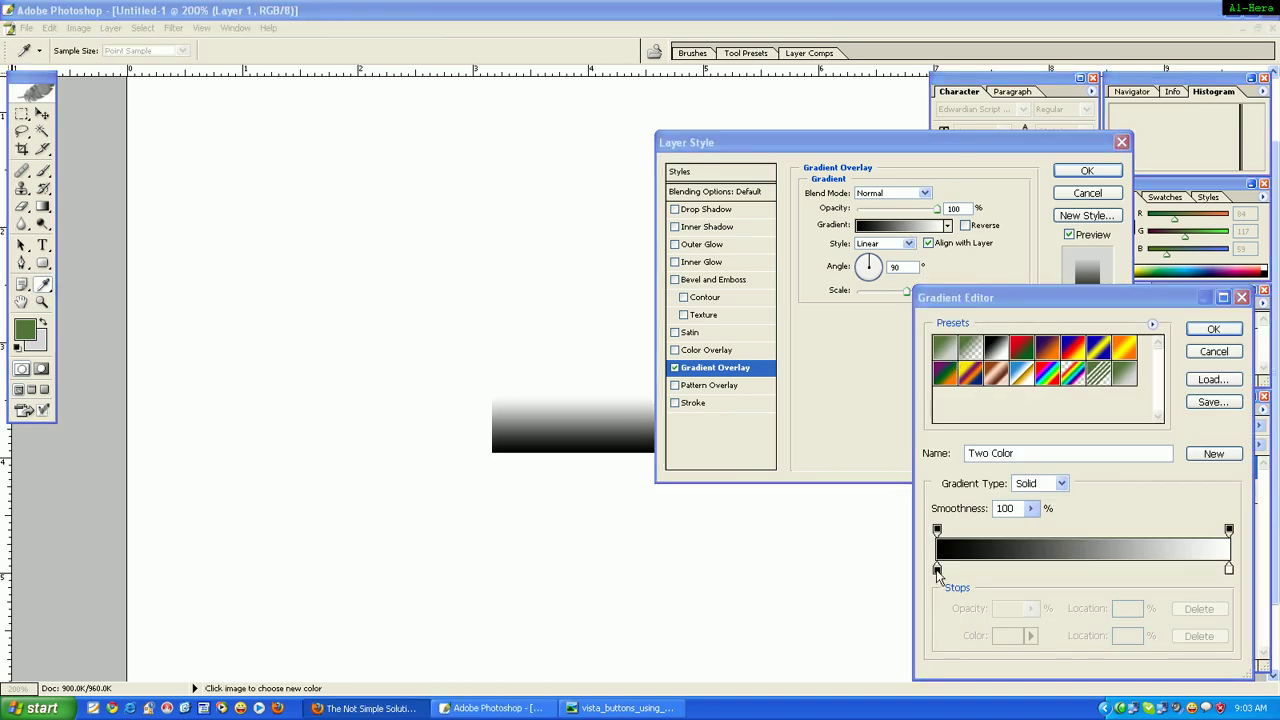
{"action": "left_click", "coordinate": [937, 569]}
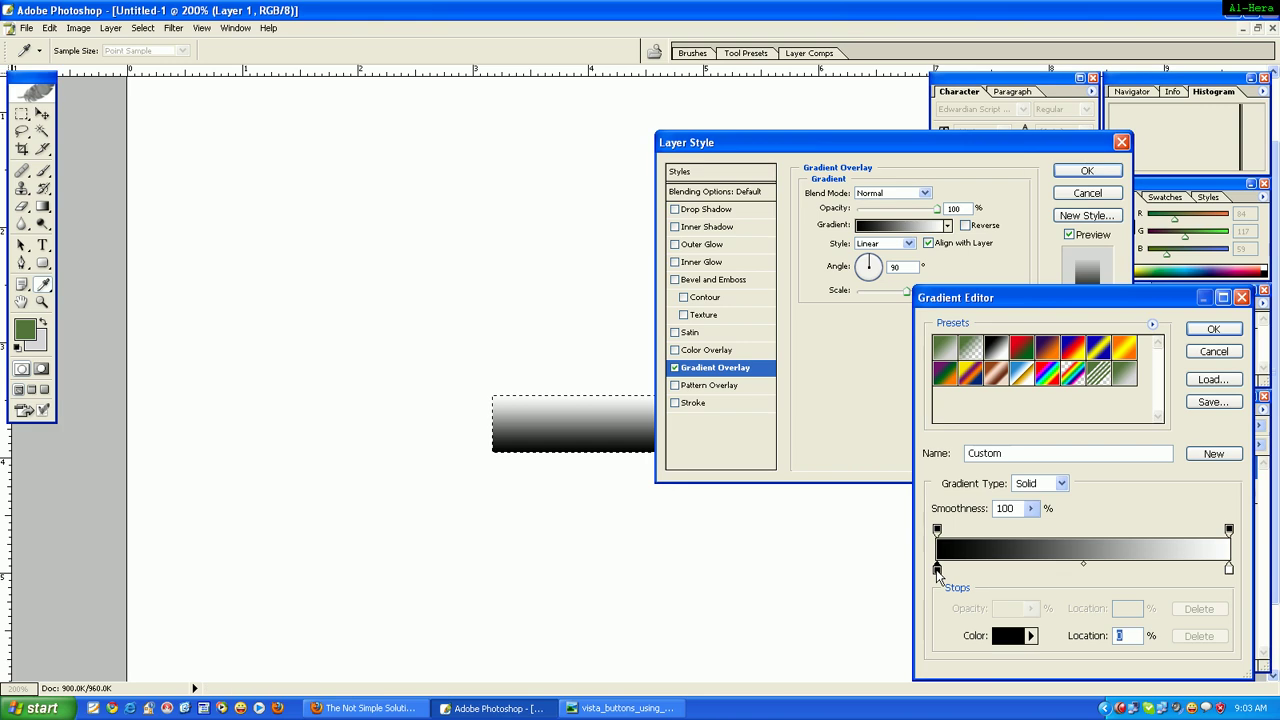
{"action": "double_click", "coordinate": [937, 569]}
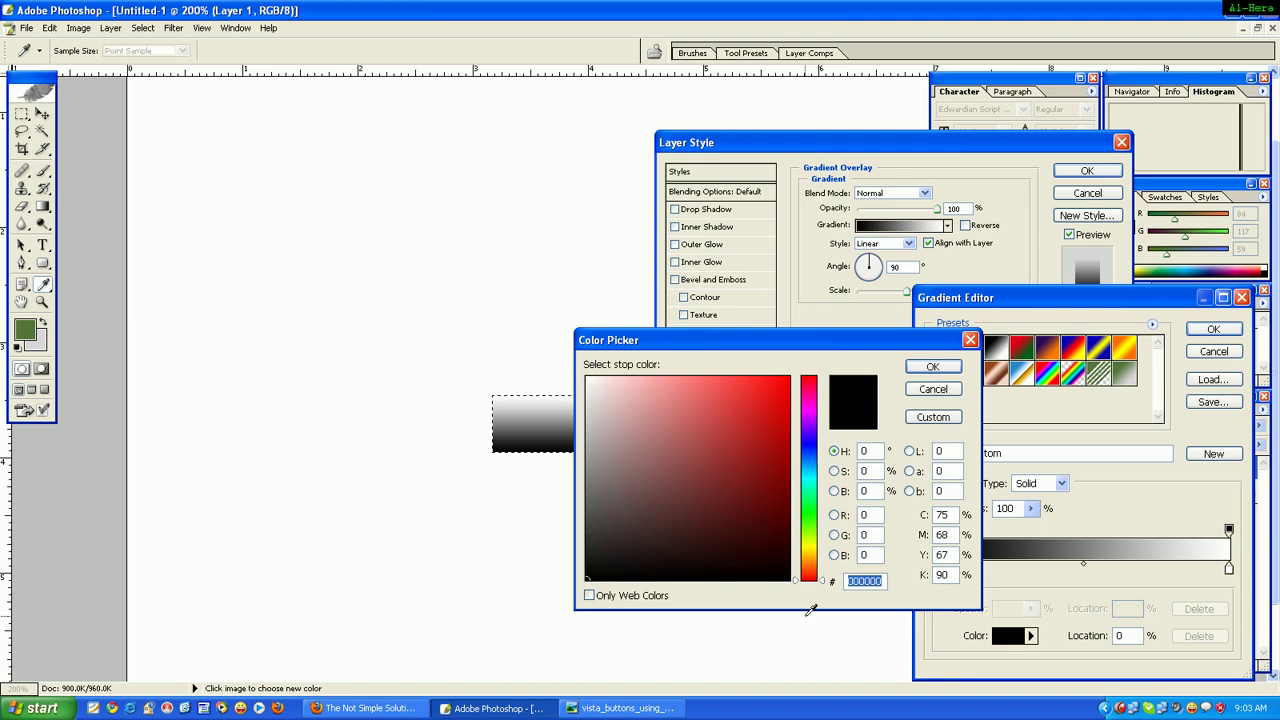
{"action": "type", "text": "65"}
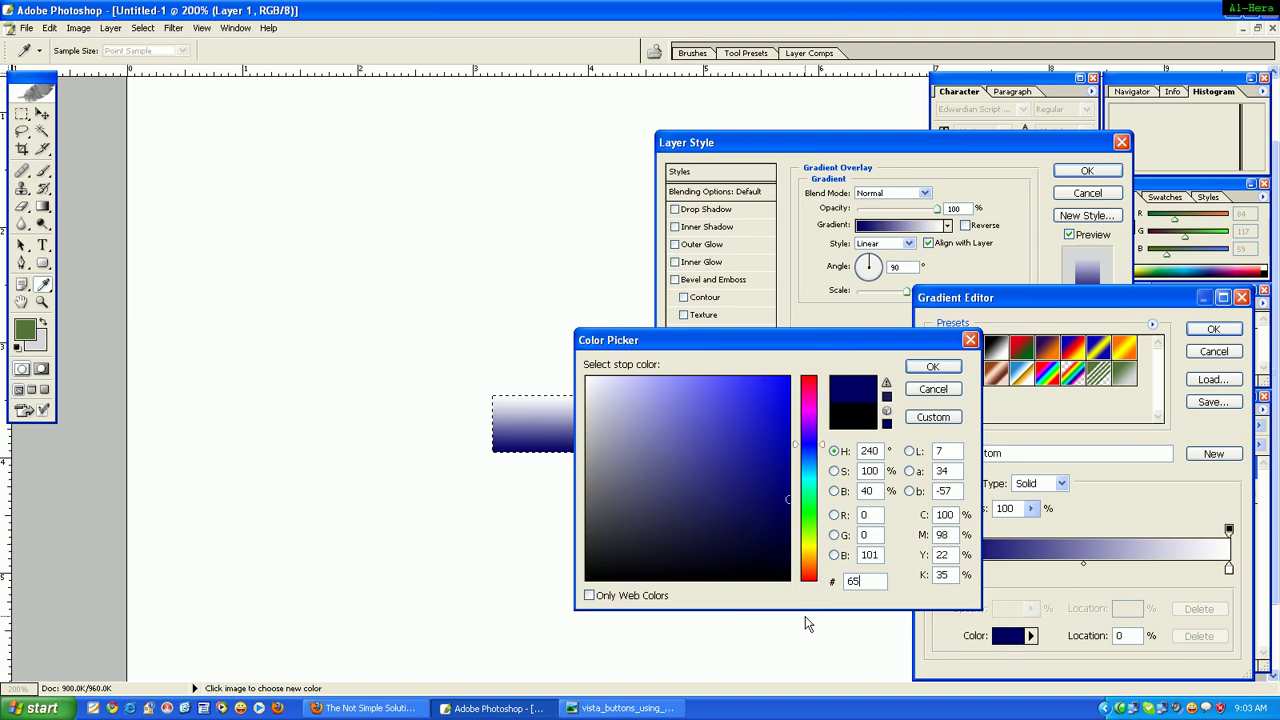
{"action": "type", "text": "6"}
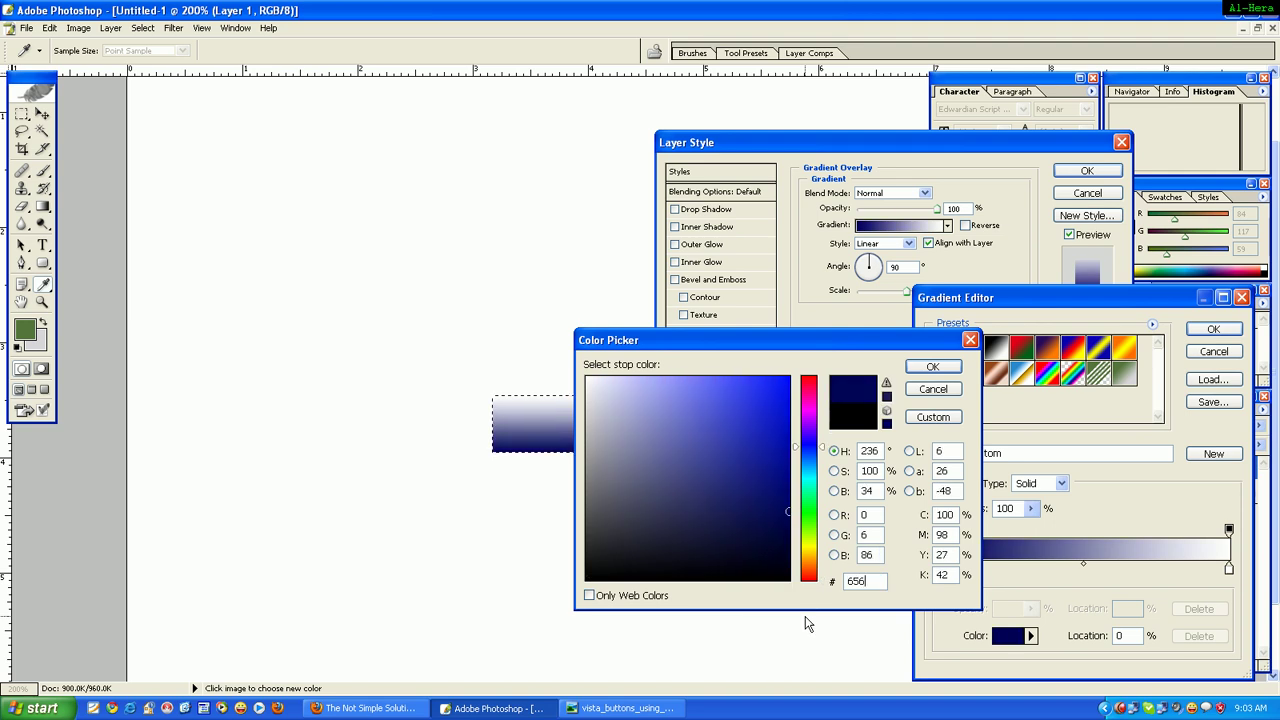
{"action": "type", "text": "A6D"}
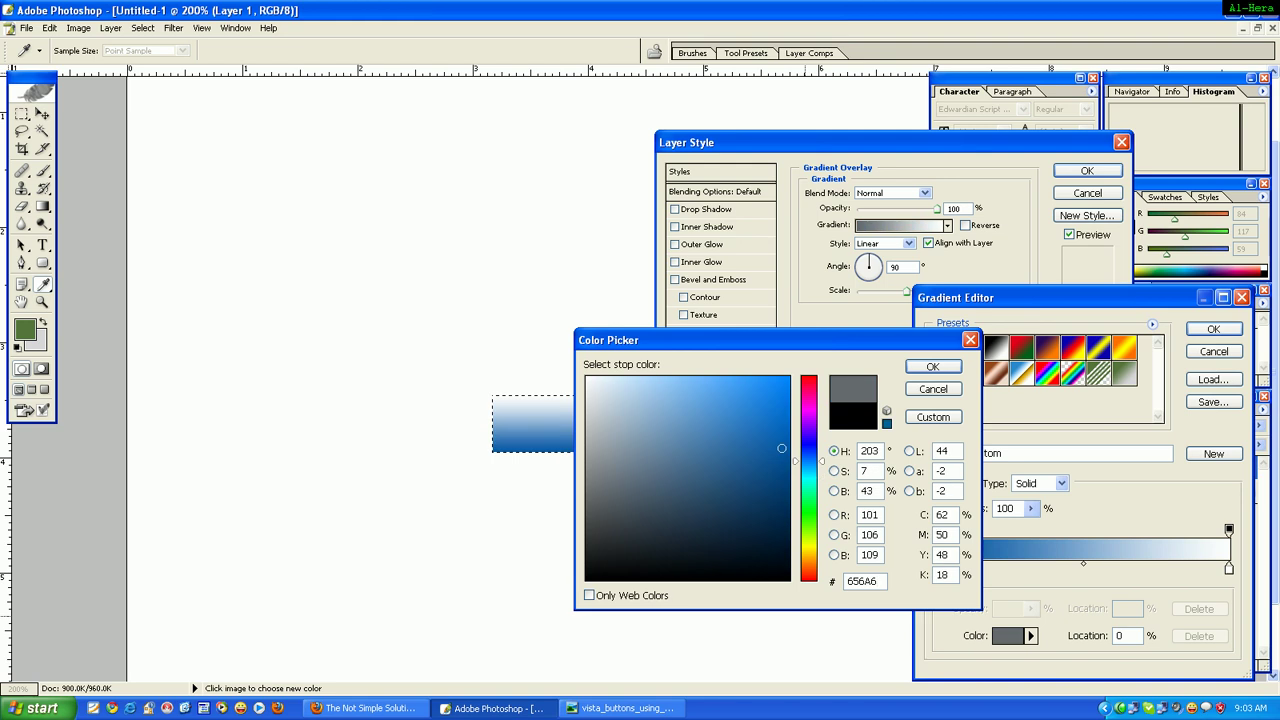
{"action": "left_click", "coordinate": [932, 366]}
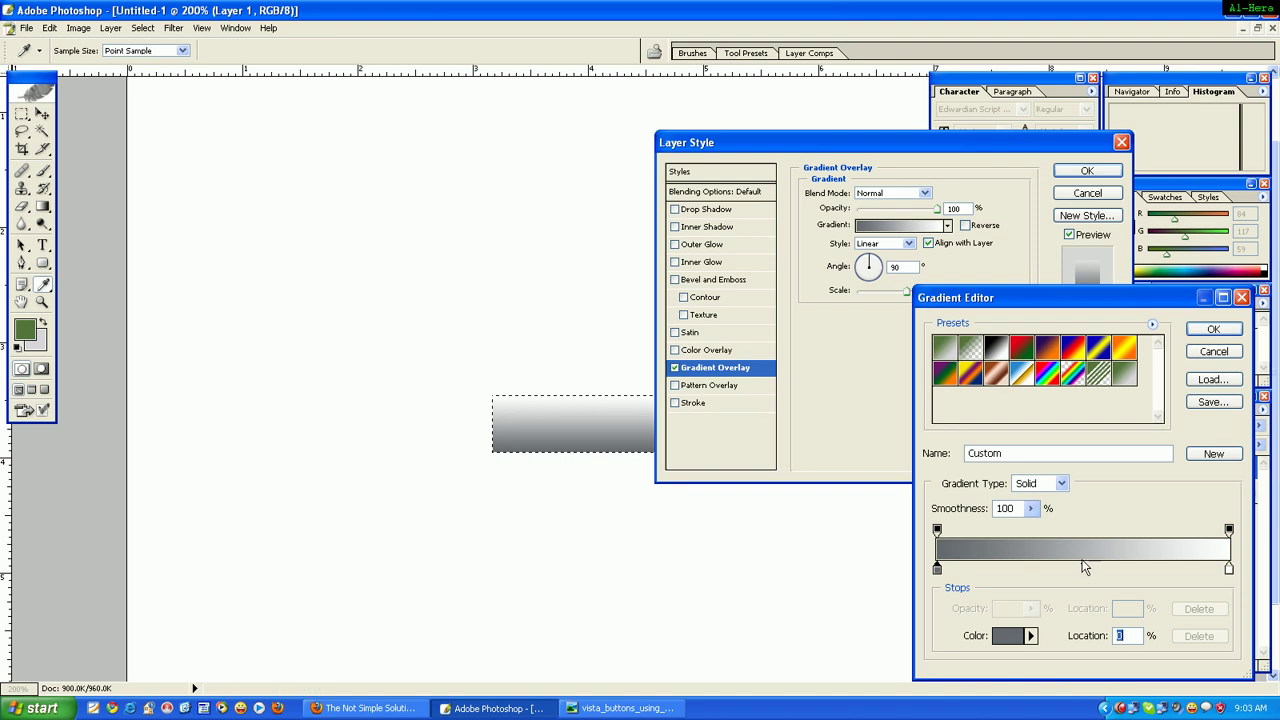
Add a black 000000 colour stop near 47% of the gradient
{"action": "left_click", "coordinate": [1076, 567]}
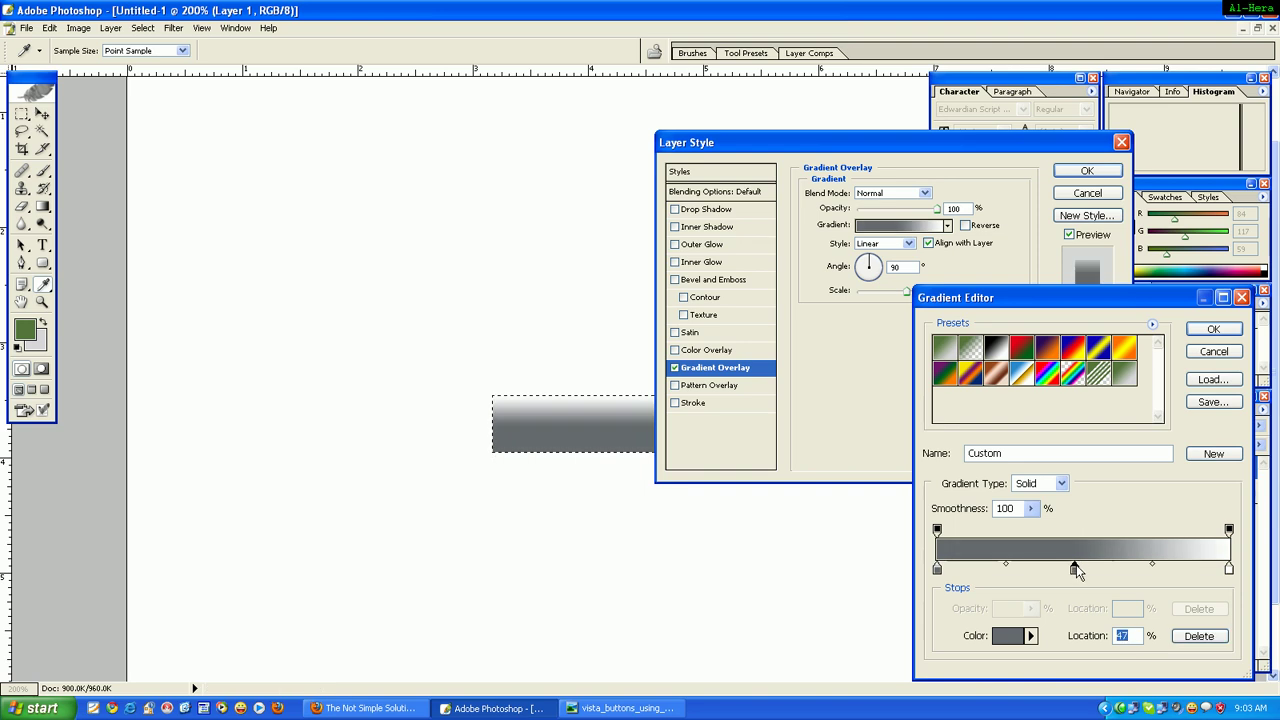
{"action": "double_click", "coordinate": [1076, 567]}
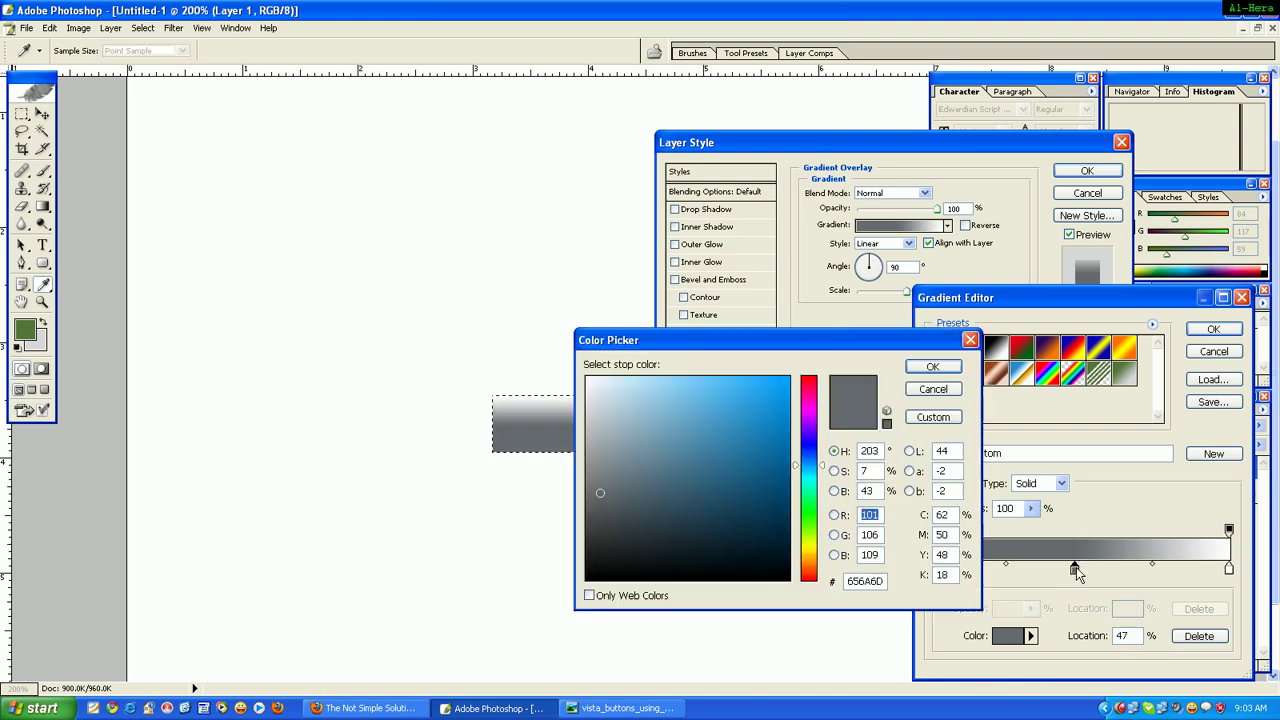
{"action": "left_click_drag", "start_coordinate": [880, 581], "coordinate": [846, 581]}
{"action": "type", "text": "000000"}
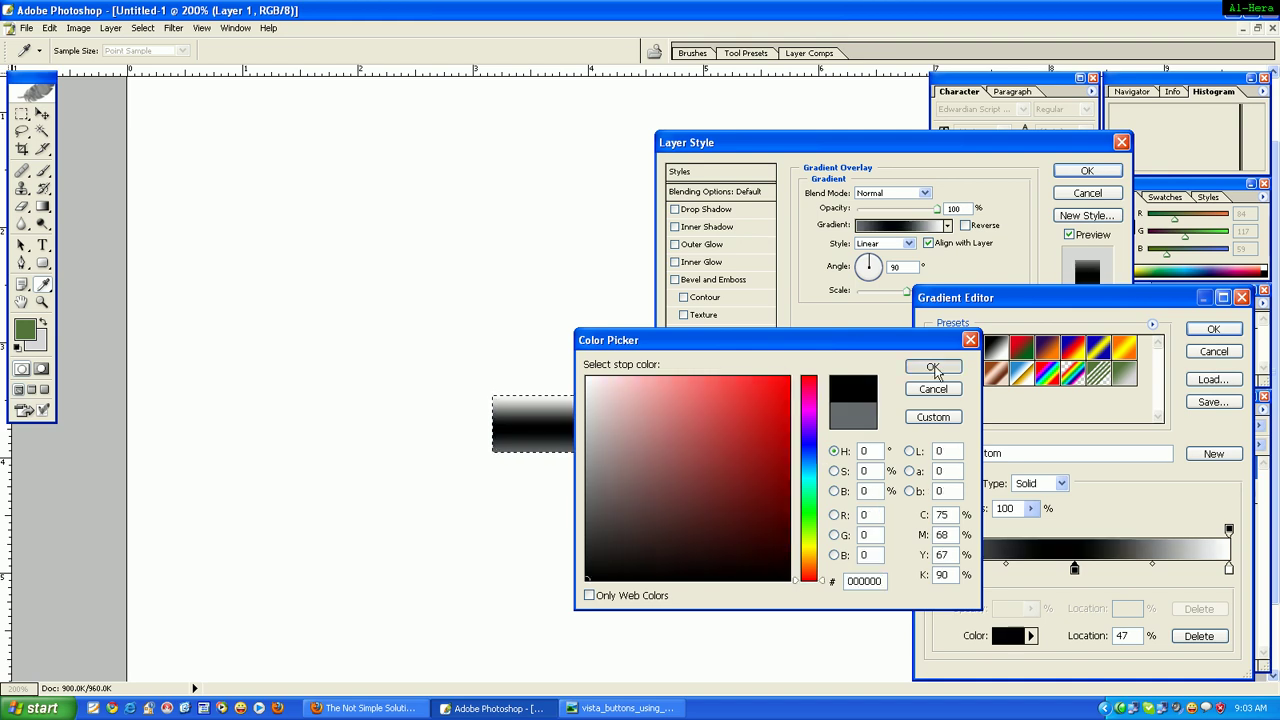
{"action": "left_click", "coordinate": [932, 366]}
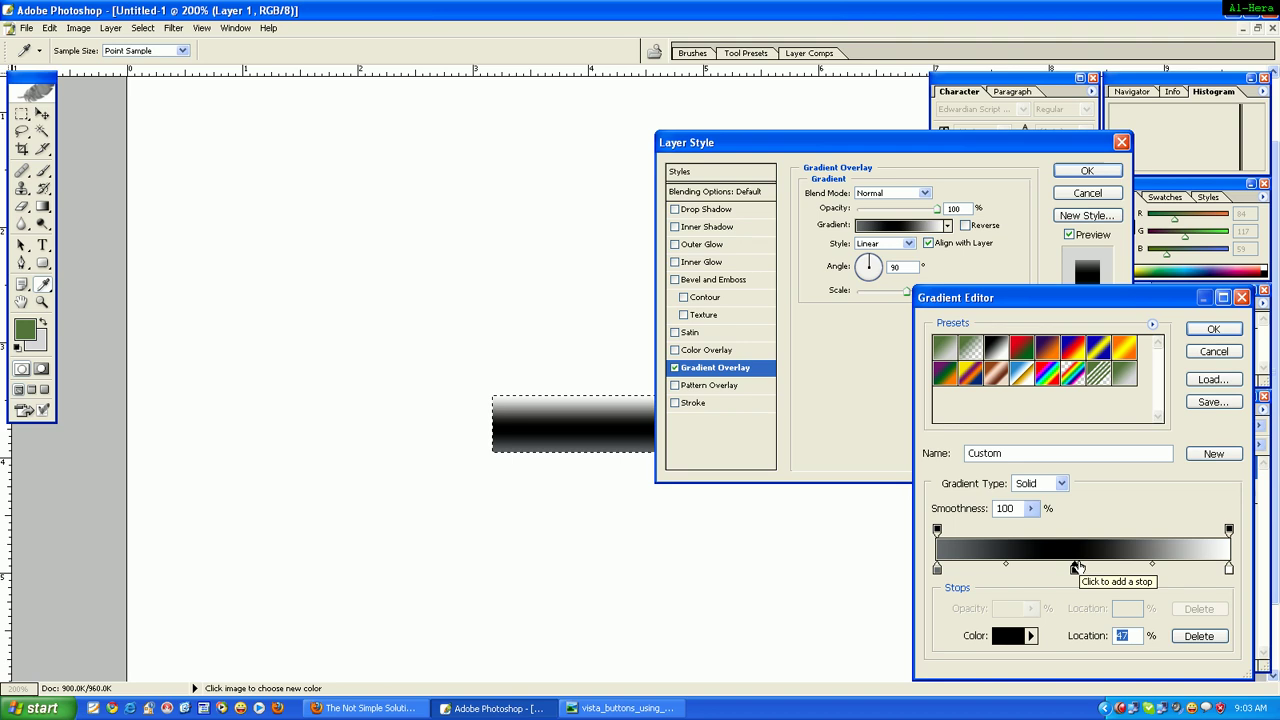
Place a dark grey 434343 stop at 49% of the gradient
{"action": "left_click_drag", "start_coordinate": [1076, 567], "coordinate": [1079, 572]}
{"action": "double_click", "coordinate": [1077, 569]}
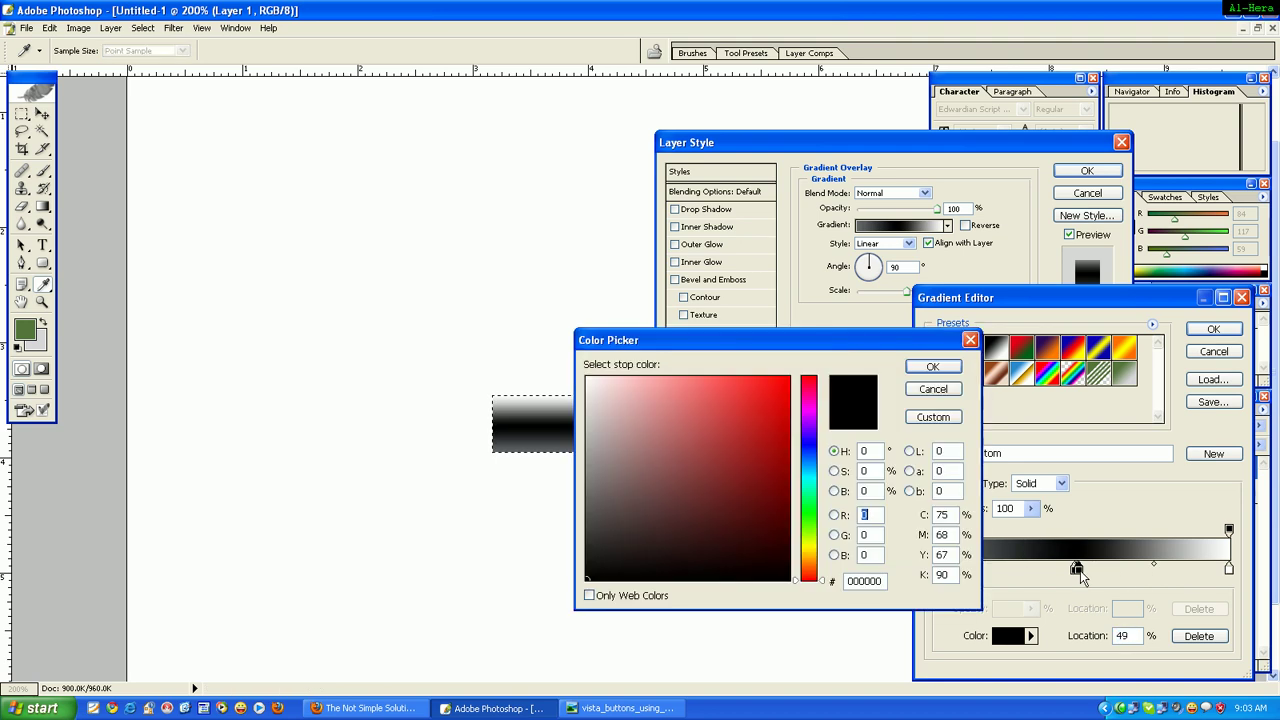
{"action": "left_click", "coordinate": [866, 581]}
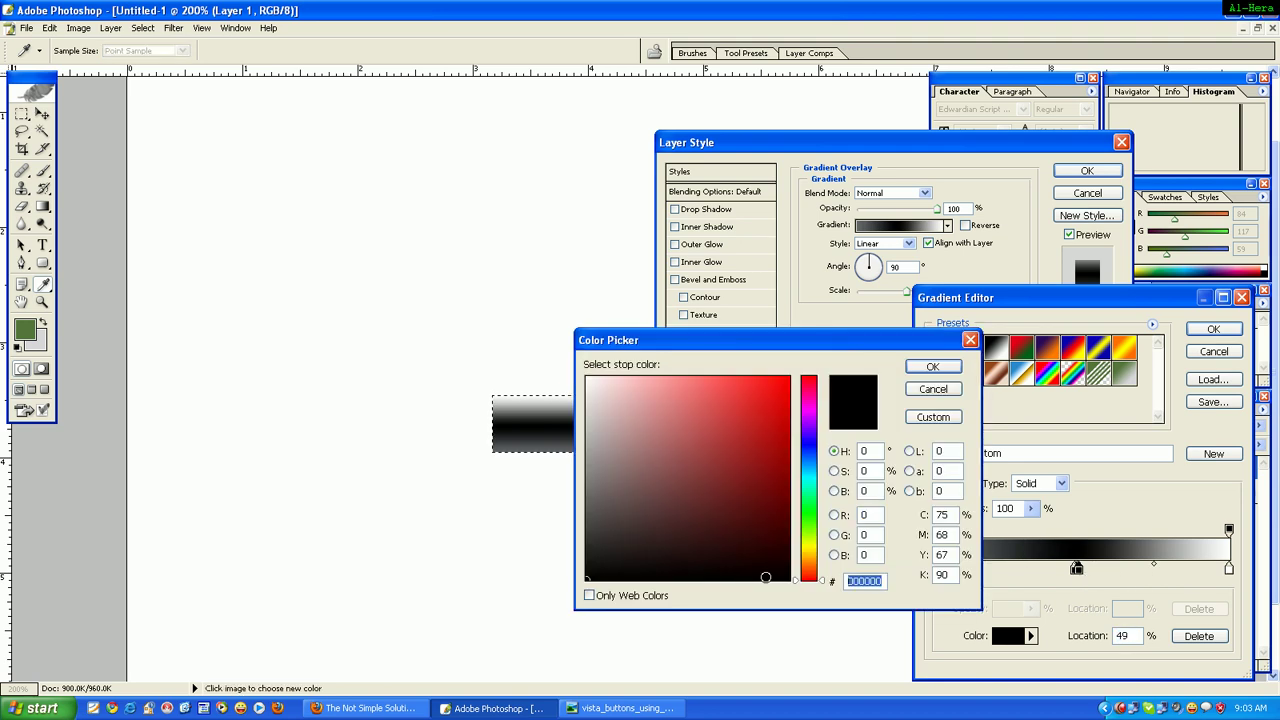
{"action": "type", "text": "43"}
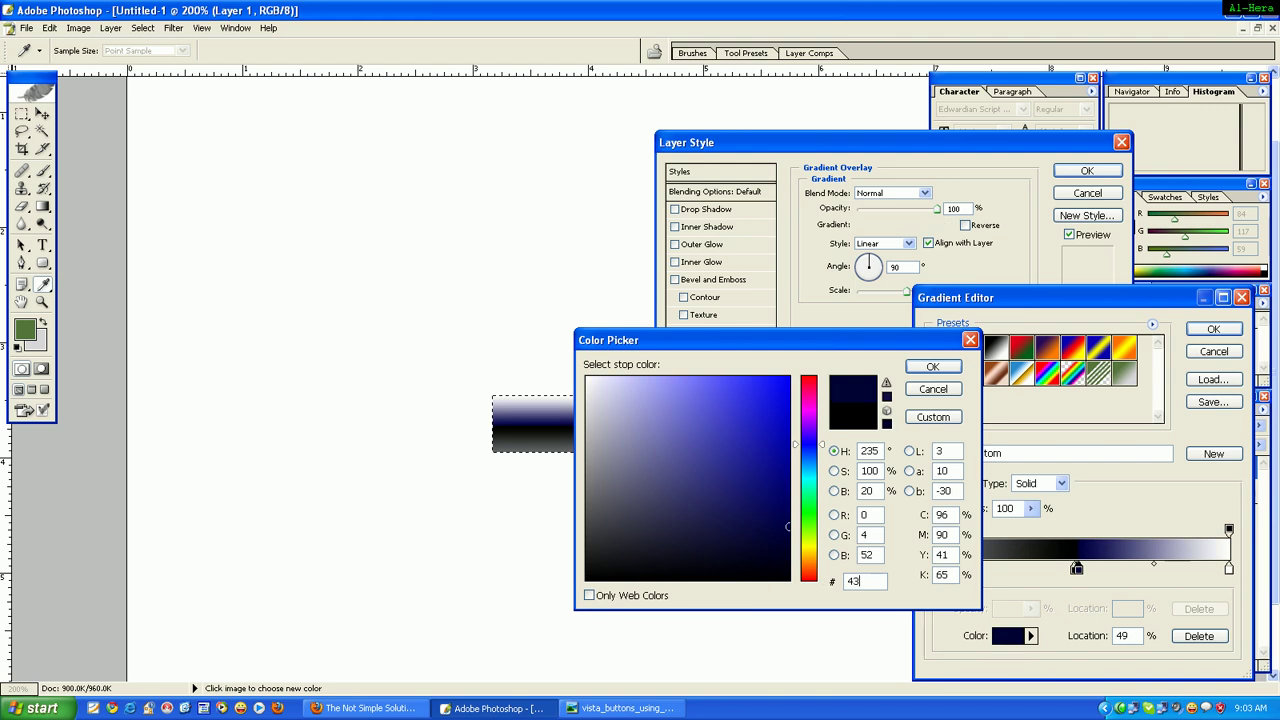
{"action": "type", "text": "4343"}
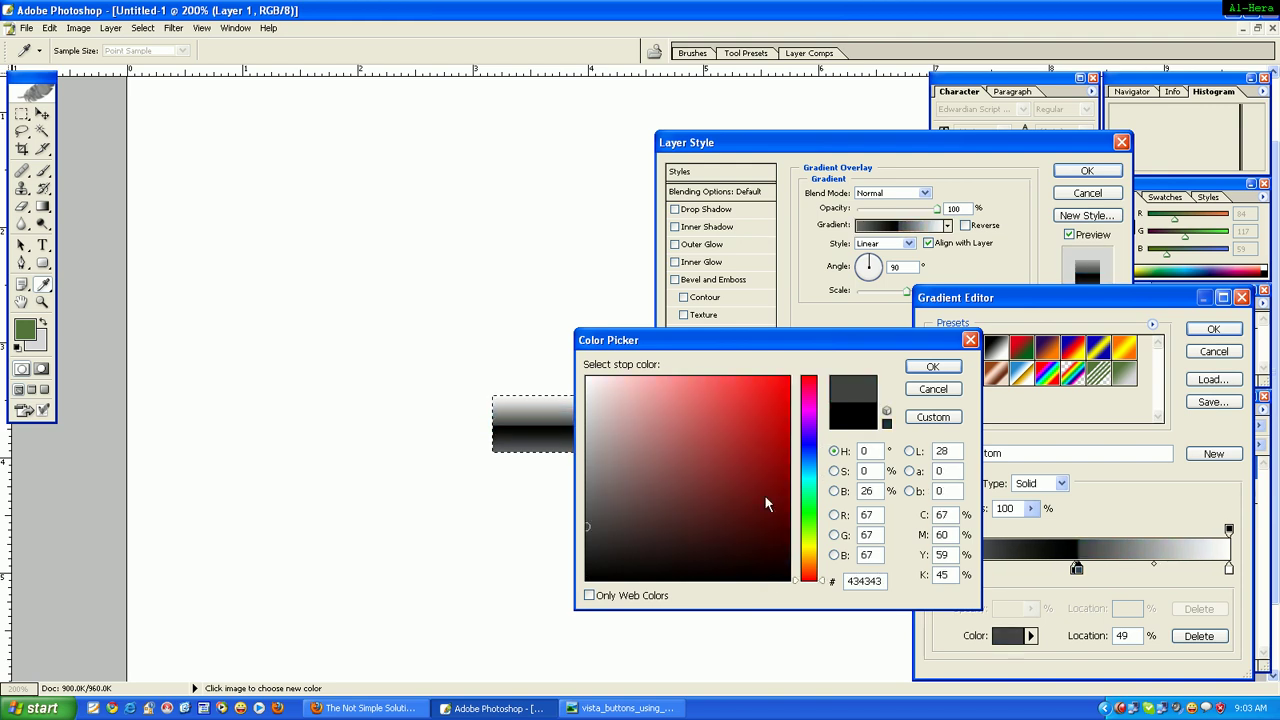
{"action": "left_click", "coordinate": [928, 368]}
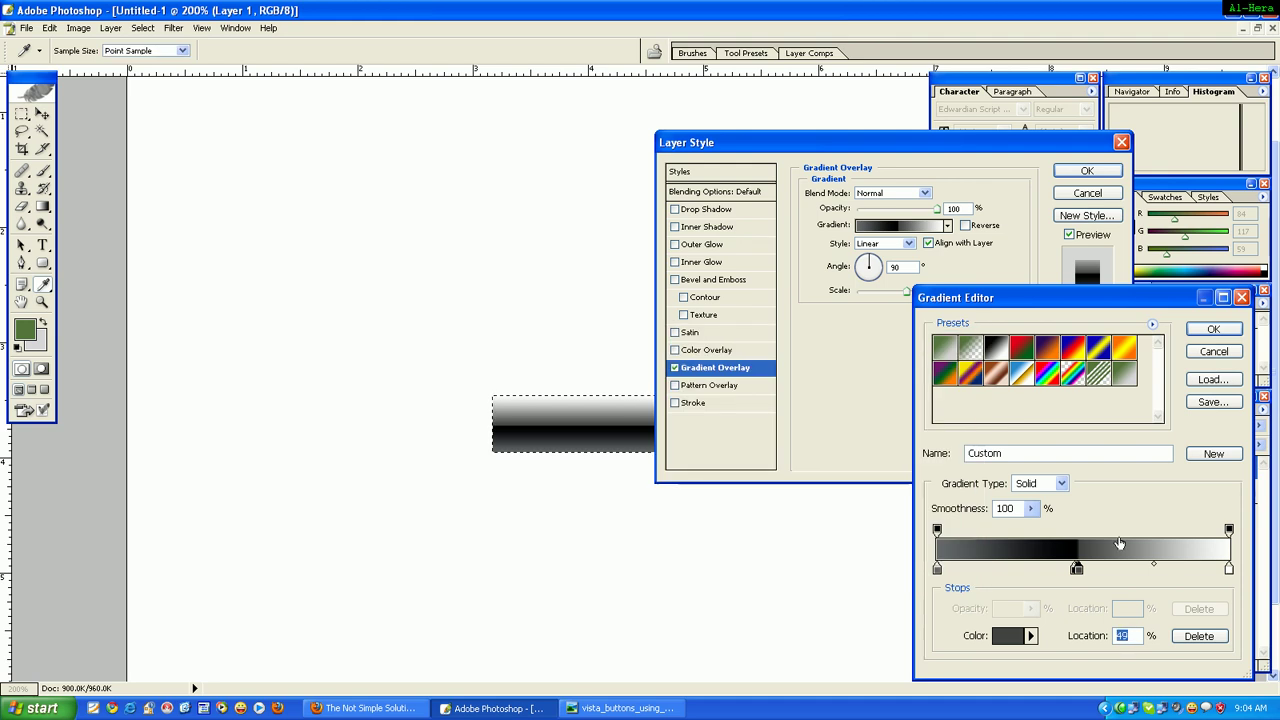
Set the right end stop to DEDEDE and apply the gradient overlay
{"action": "double_click", "coordinate": [1229, 568]}
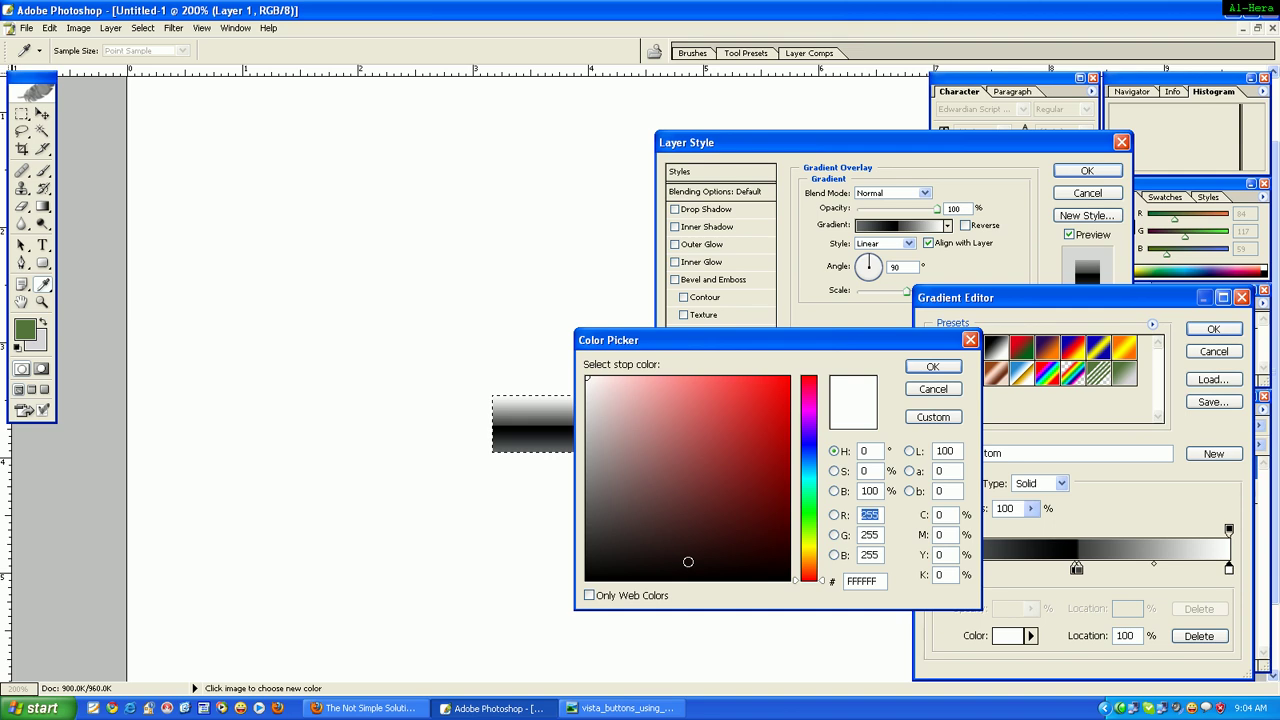
{"action": "left_click_drag", "start_coordinate": [882, 587], "coordinate": [724, 584]}
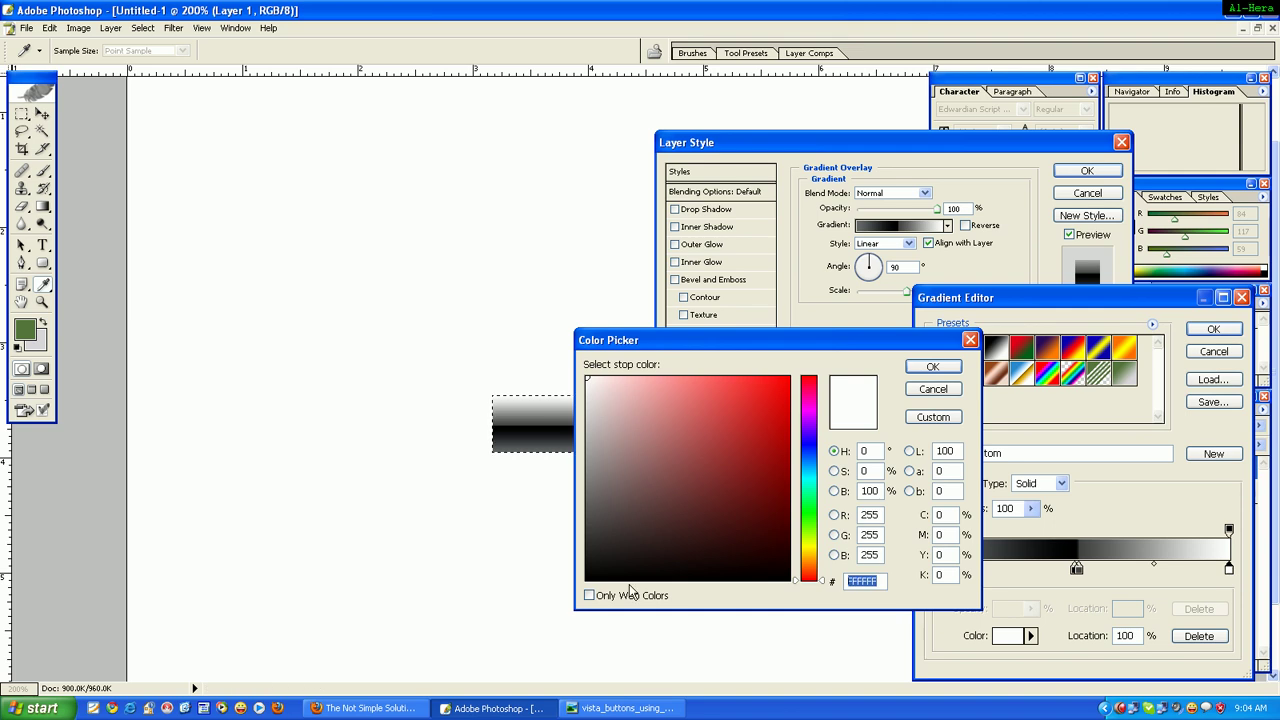
{"action": "type", "text": "DEDEDE"}
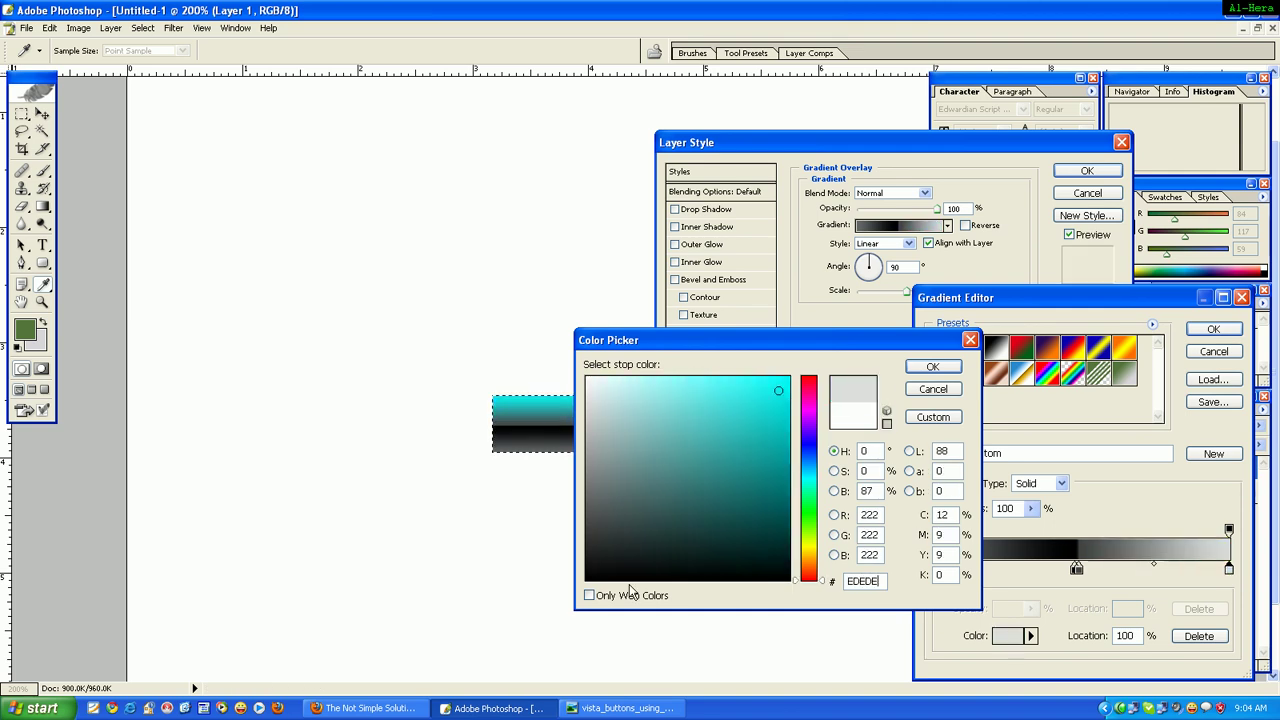
{"action": "left_click", "coordinate": [932, 367]}
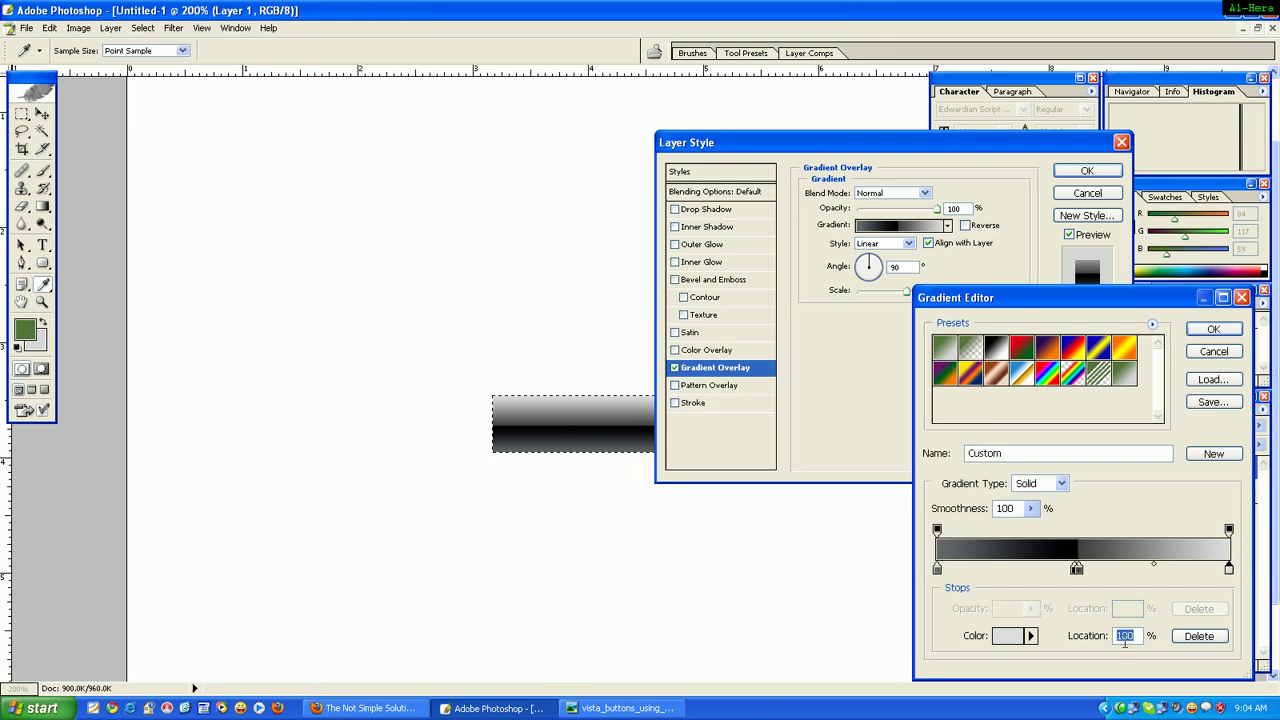
{"action": "left_click", "coordinate": [1213, 331]}
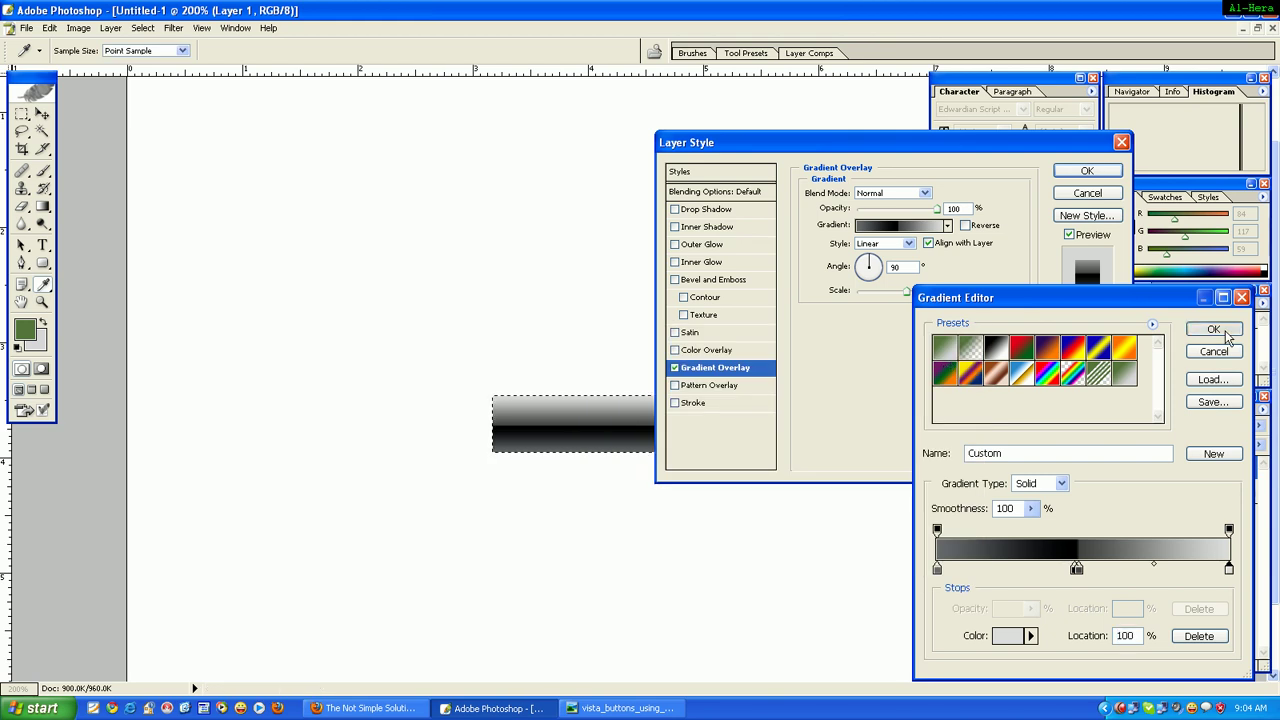
{"action": "left_click", "coordinate": [1087, 173]}
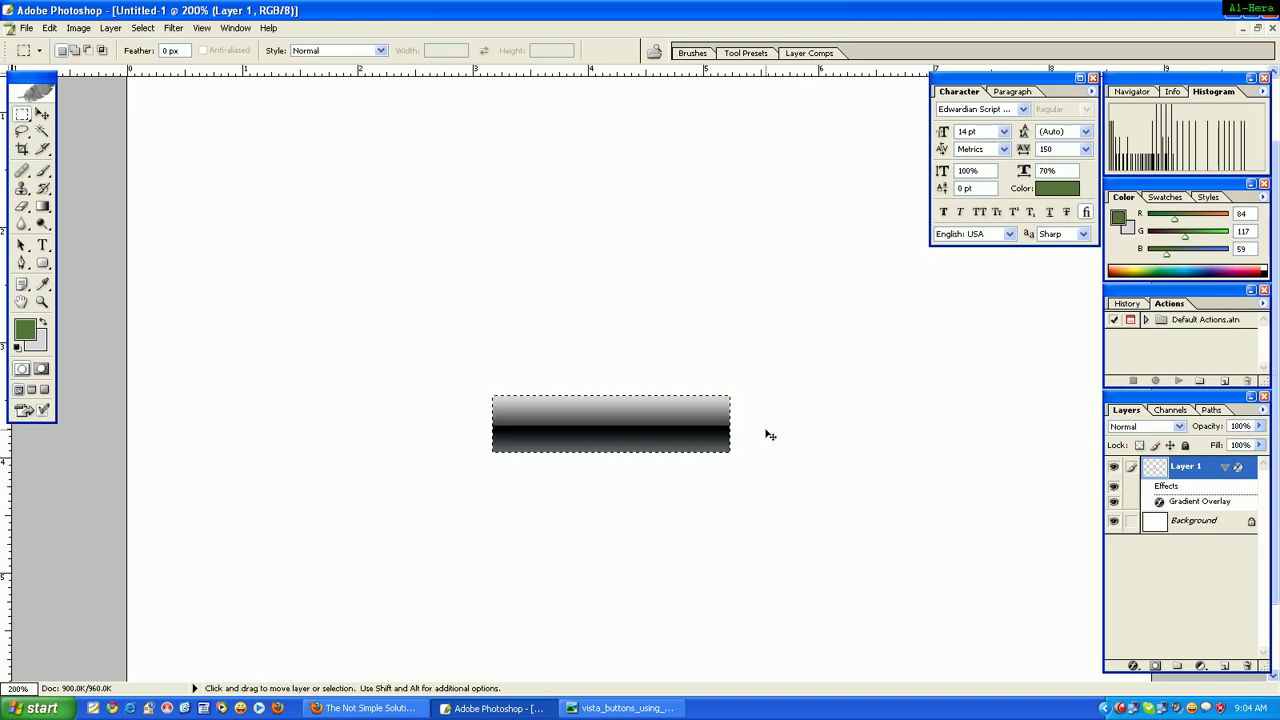
Add a 3 px black outside Stroke to Layer 1 at about 64% opacity
{"action": "left_click", "coordinate": [111, 28]}
{"action": "mouse_move", "coordinate": [133, 106]}
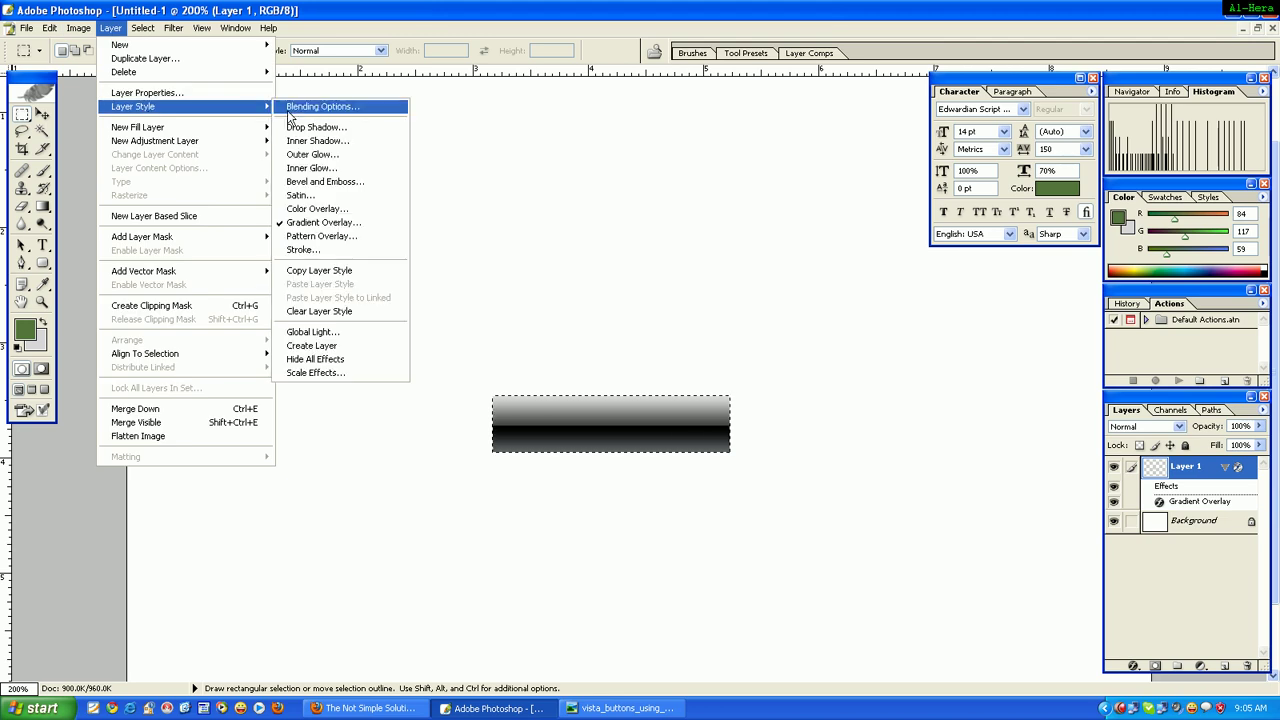
{"action": "left_click", "coordinate": [315, 249]}
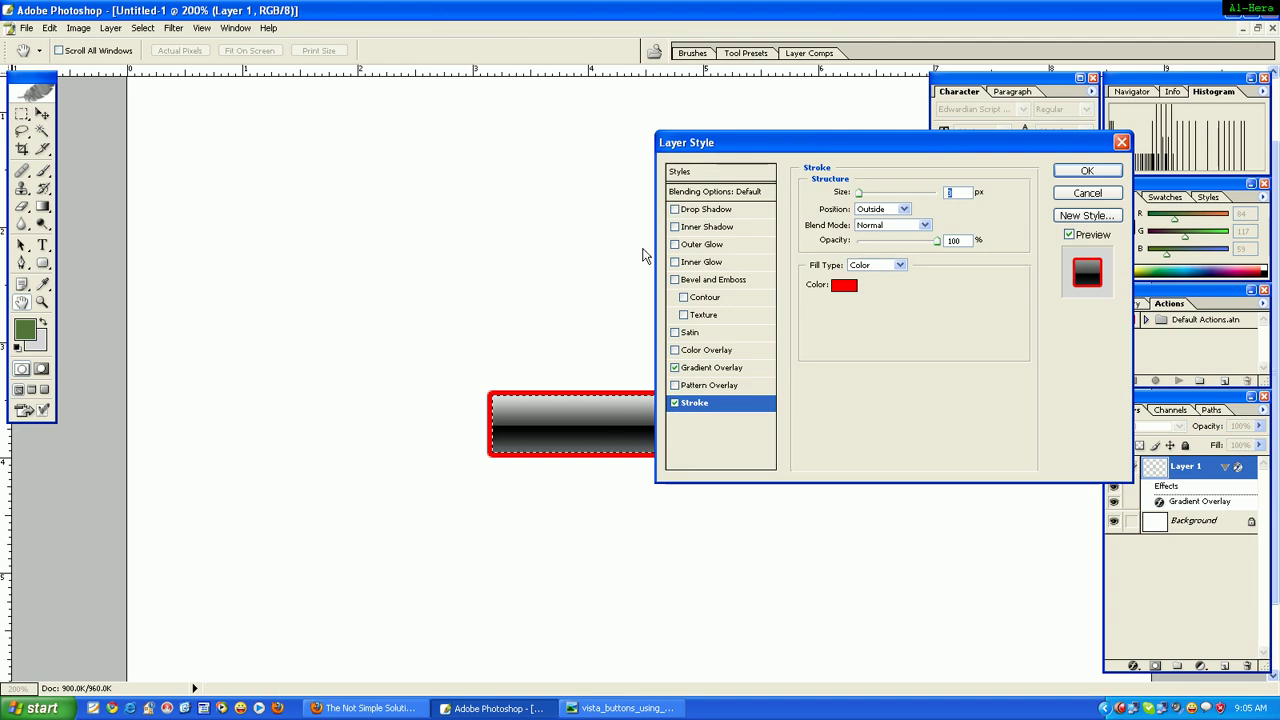
{"action": "left_click", "coordinate": [845, 285]}
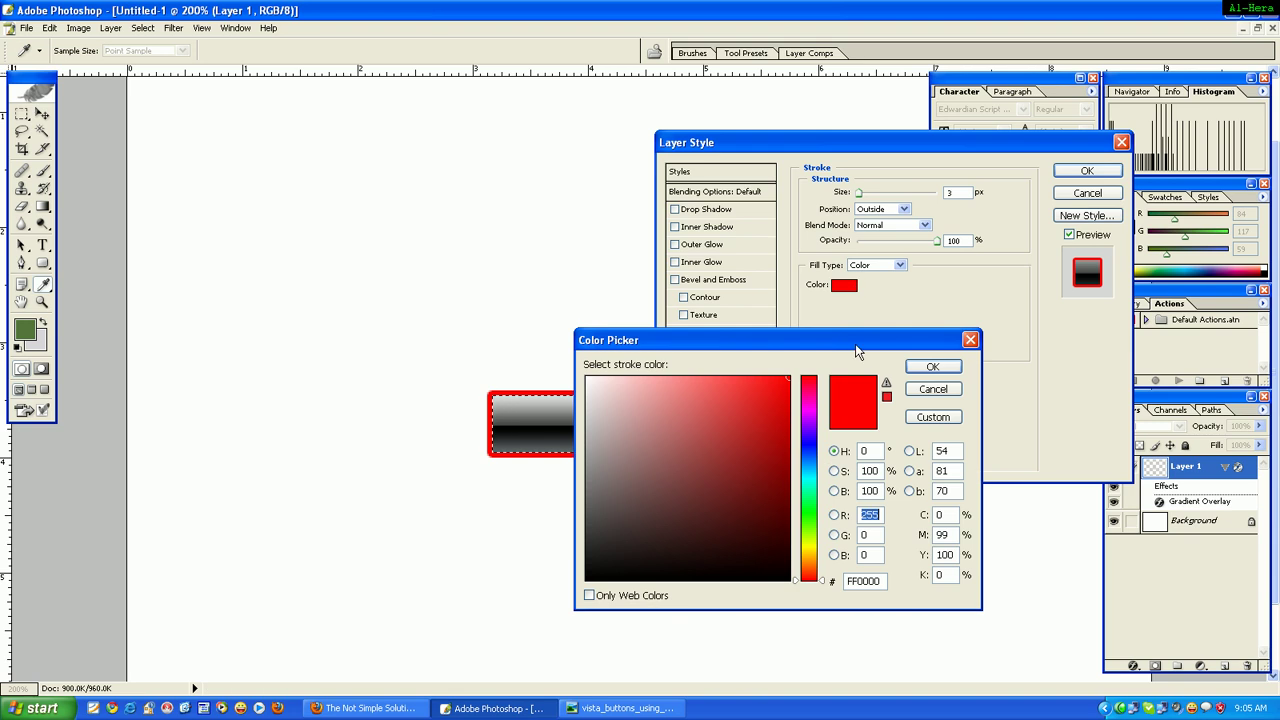
{"action": "double_click", "coordinate": [876, 584]}
{"action": "type", "text": "000000"}
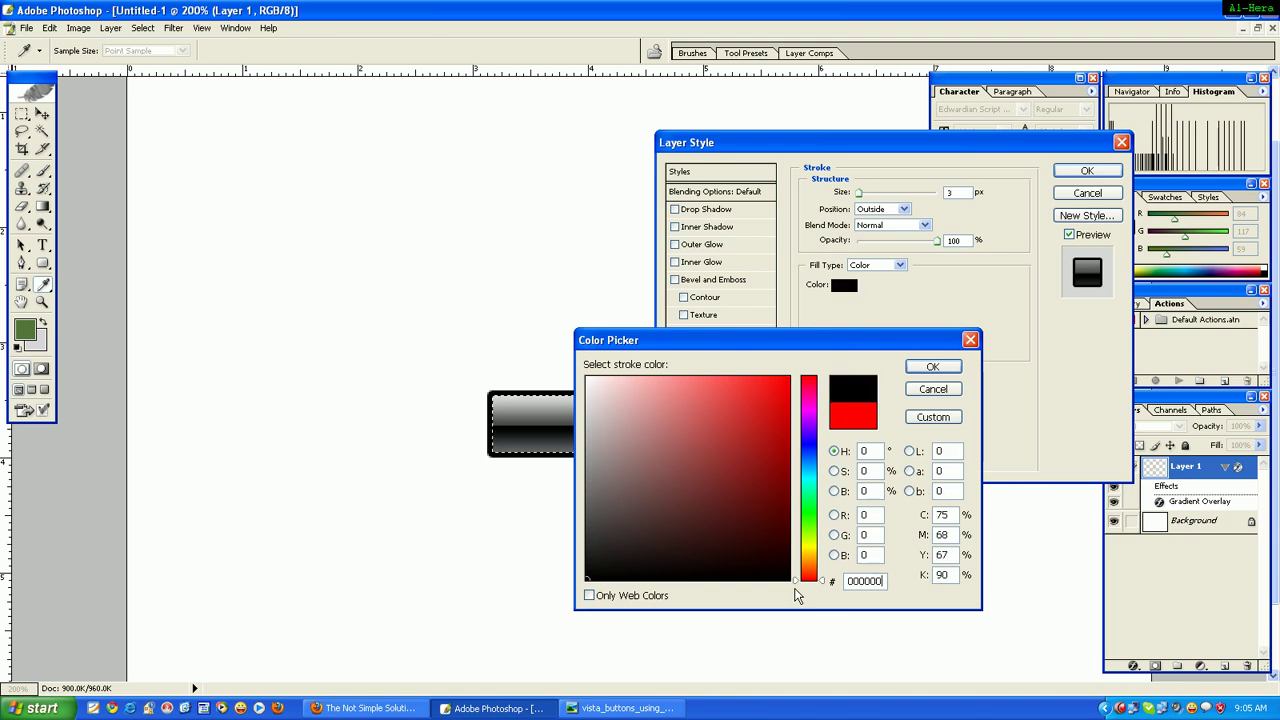
{"action": "left_click", "coordinate": [931, 368]}
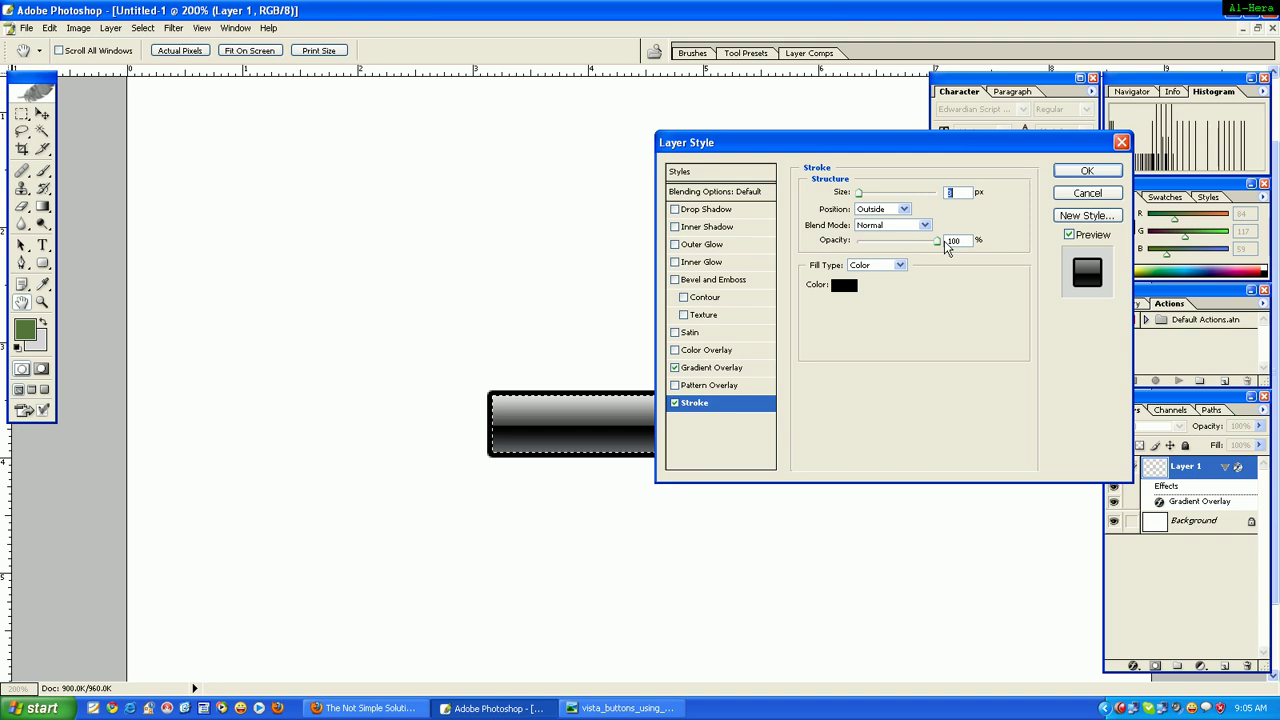
{"action": "left_click_drag", "start_coordinate": [938, 242], "coordinate": [929, 243]}
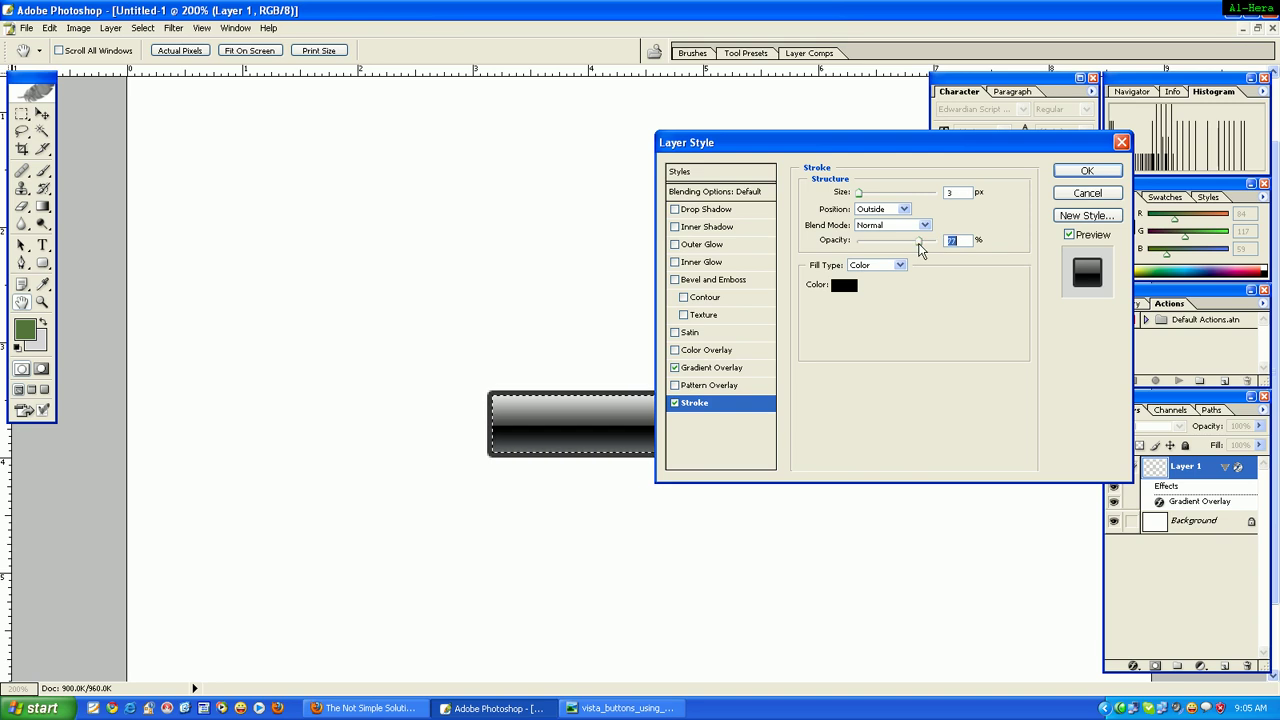
{"action": "left_click_drag", "start_coordinate": [919, 243], "coordinate": [913, 250]}
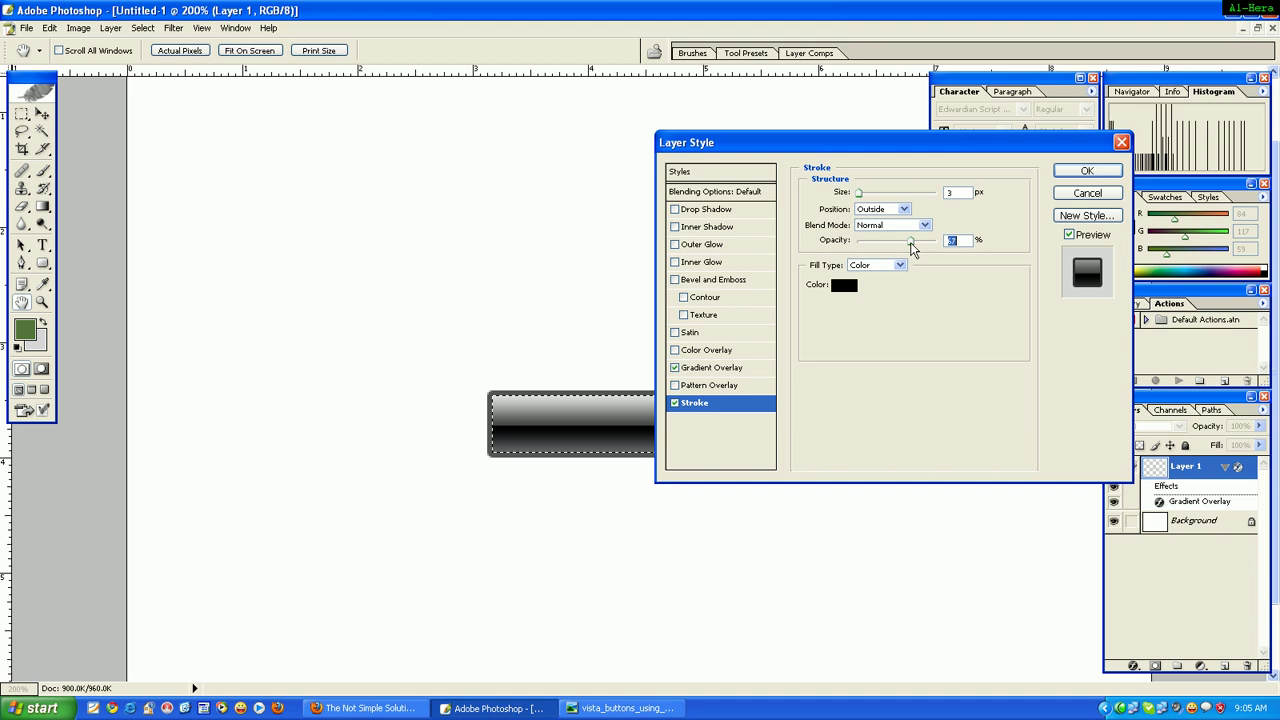
{"action": "left_click", "coordinate": [1089, 173]}
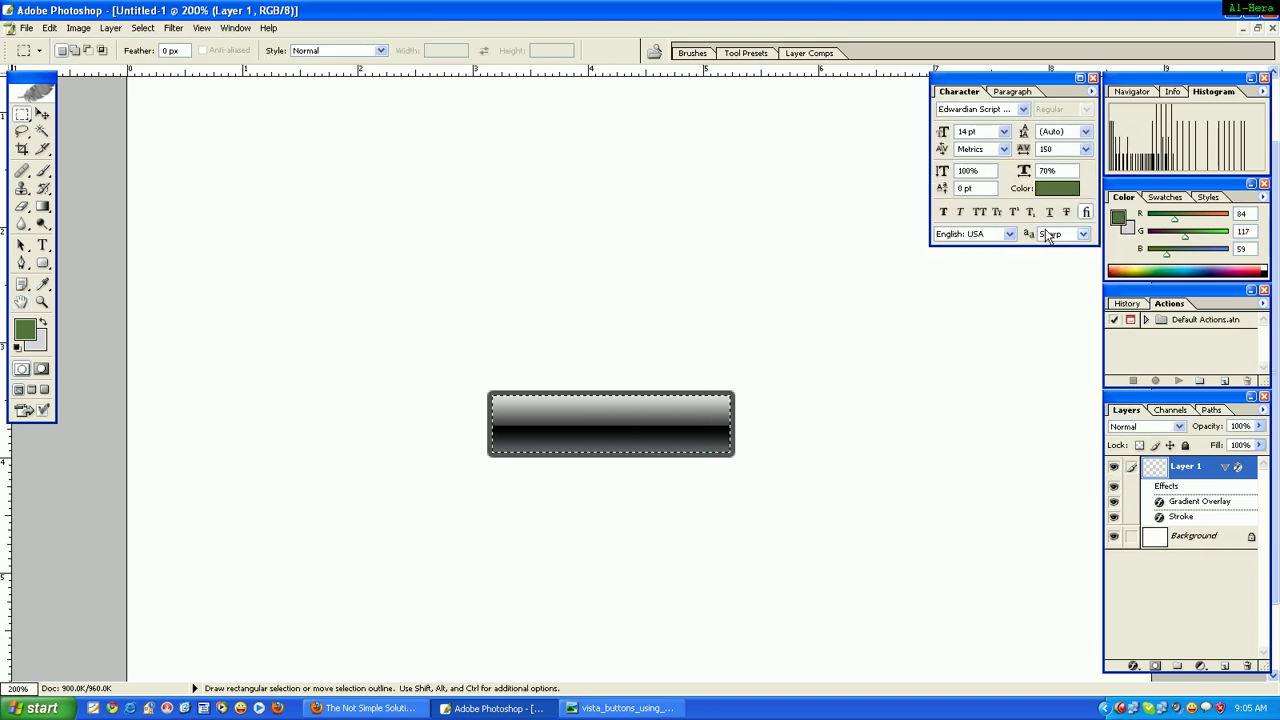
Zoom the button view in to 300% and bring up the Layer menu
{"action": "key", "text": "ctrl+minus"}
{"action": "key", "text": "ctrl+minus"}
{"action": "key", "text": "ctrl+plus"}
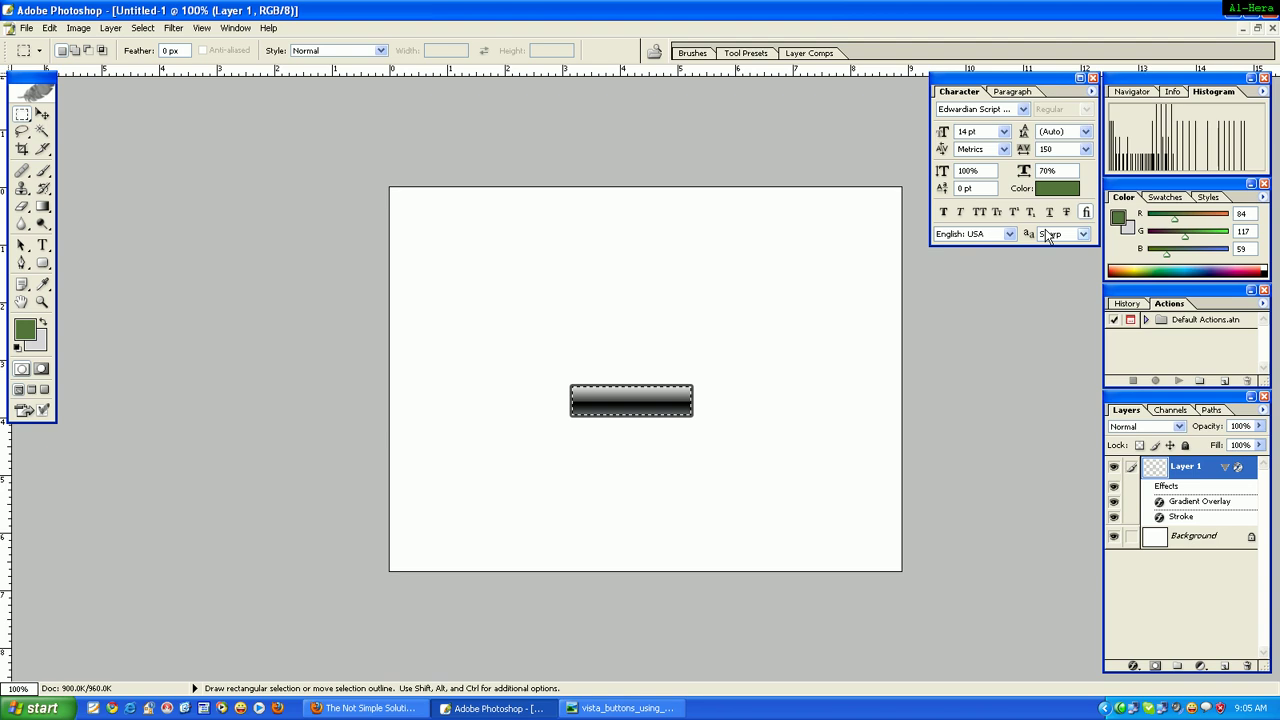
{"action": "key", "text": "ctrl+plus"}
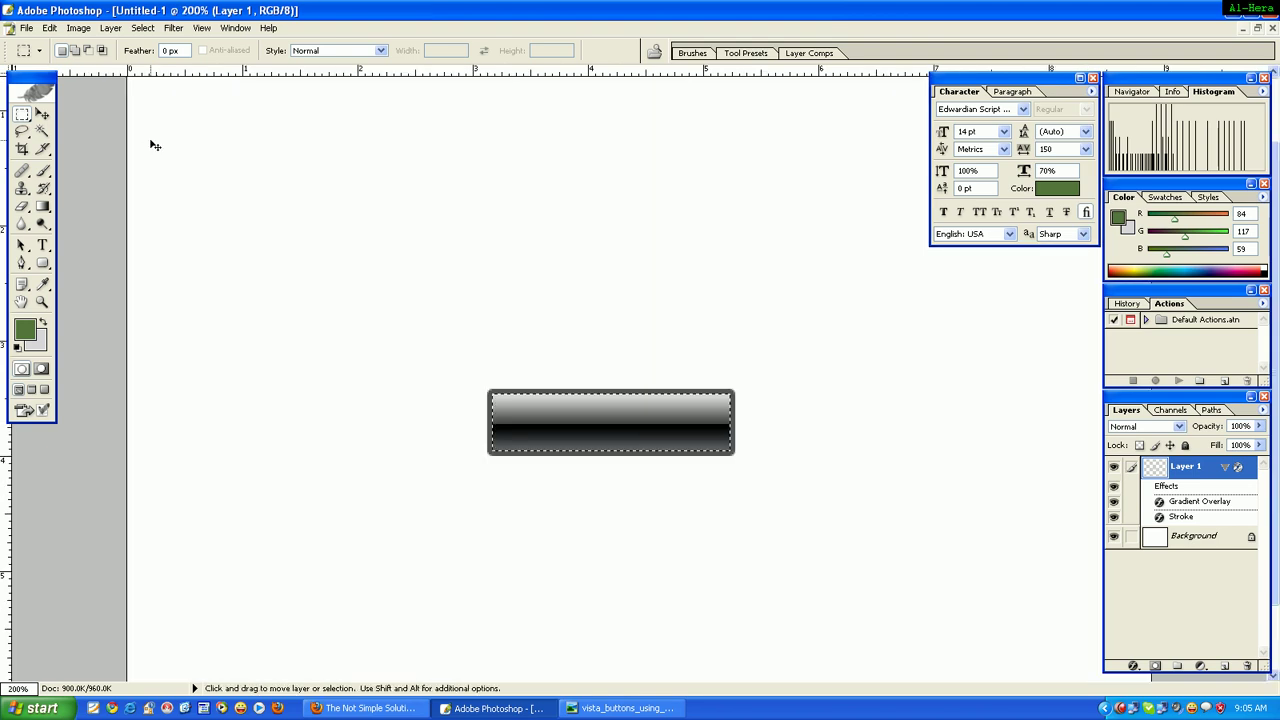
{"action": "key", "text": "ctrl+plus"}
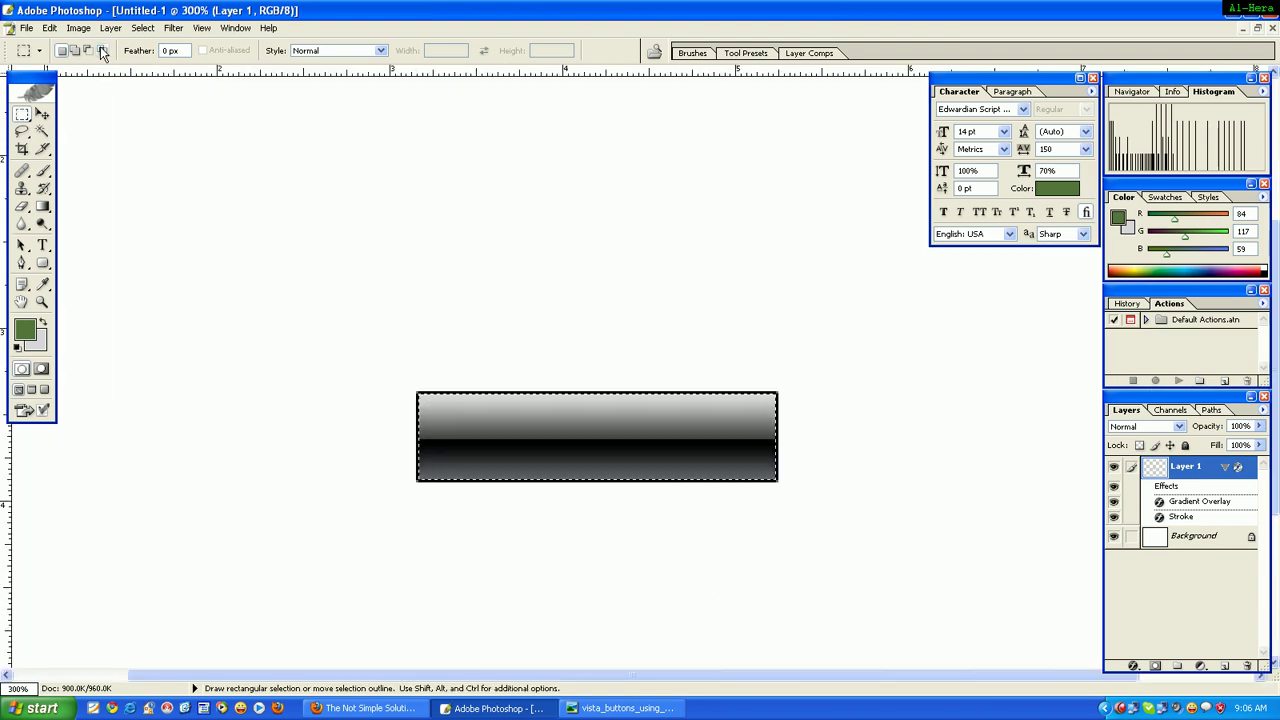
{"action": "left_click", "coordinate": [110, 27]}
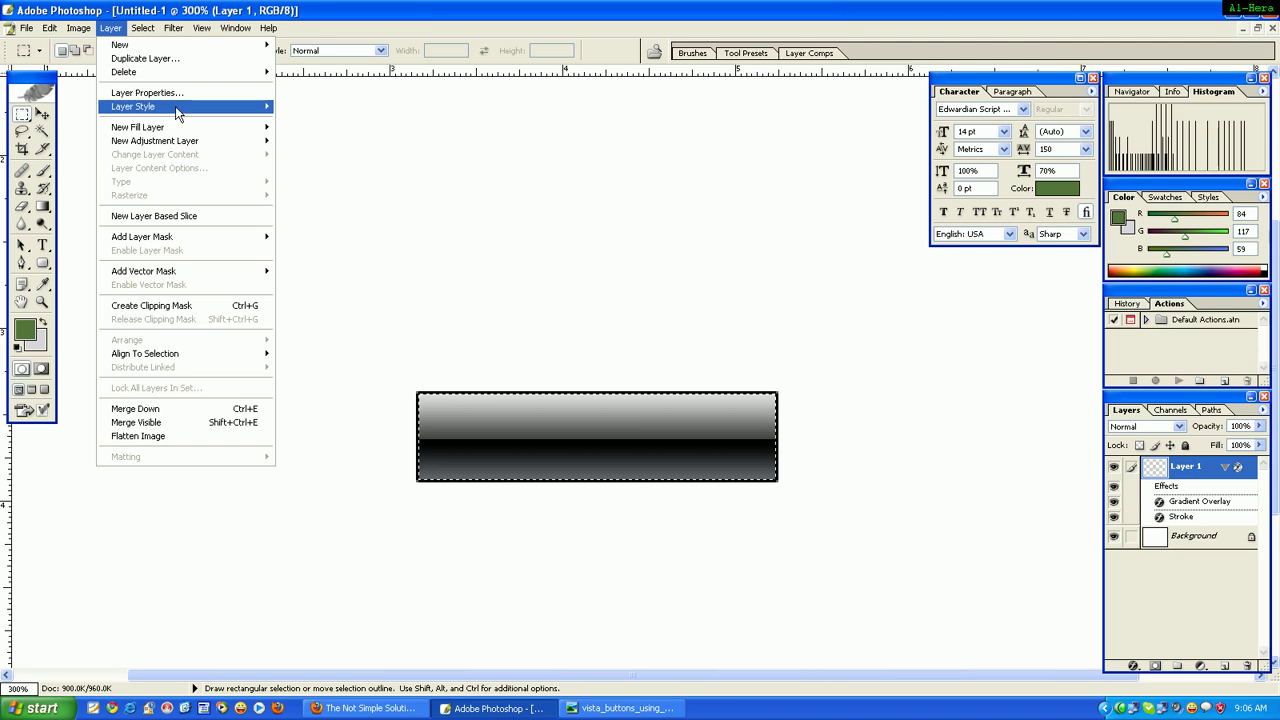
{"action": "mouse_move", "coordinate": [133, 106]}
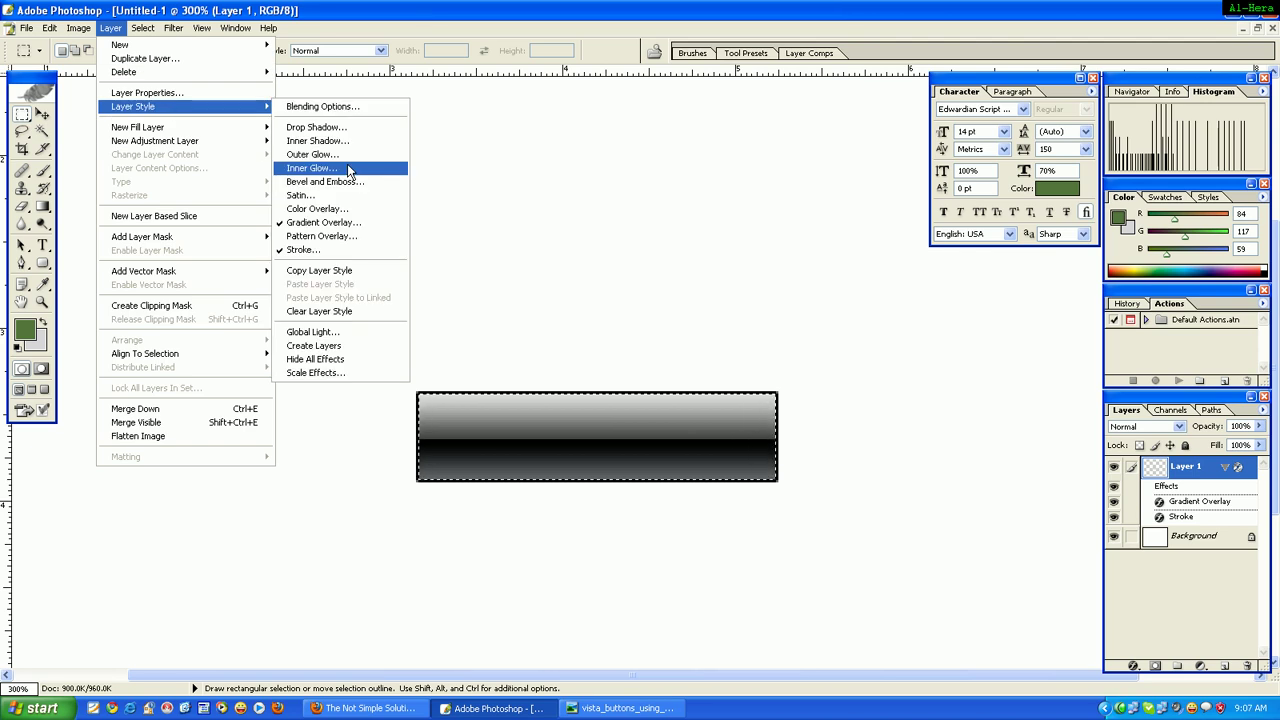
Add an Inner Glow to Layer 1 with 100% opacity and 2 px size
{"action": "left_click", "coordinate": [349, 170]}
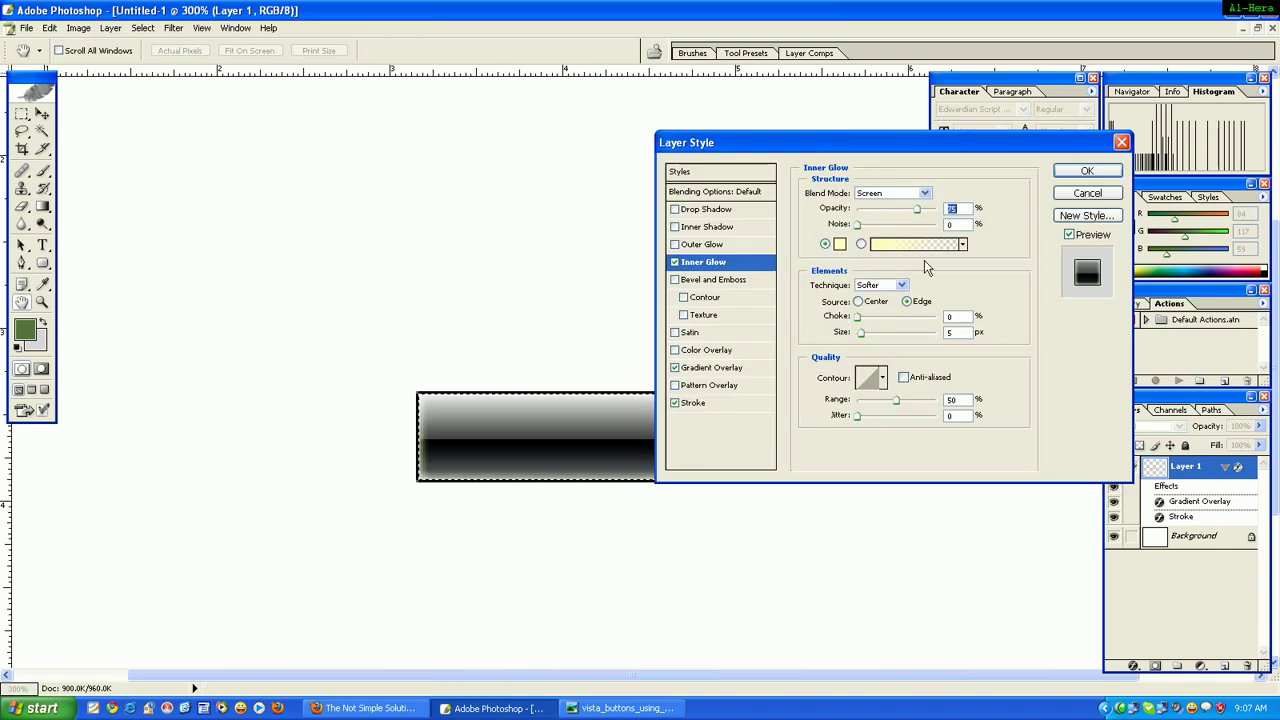
{"action": "left_click_drag", "start_coordinate": [917, 209], "coordinate": [944, 211]}
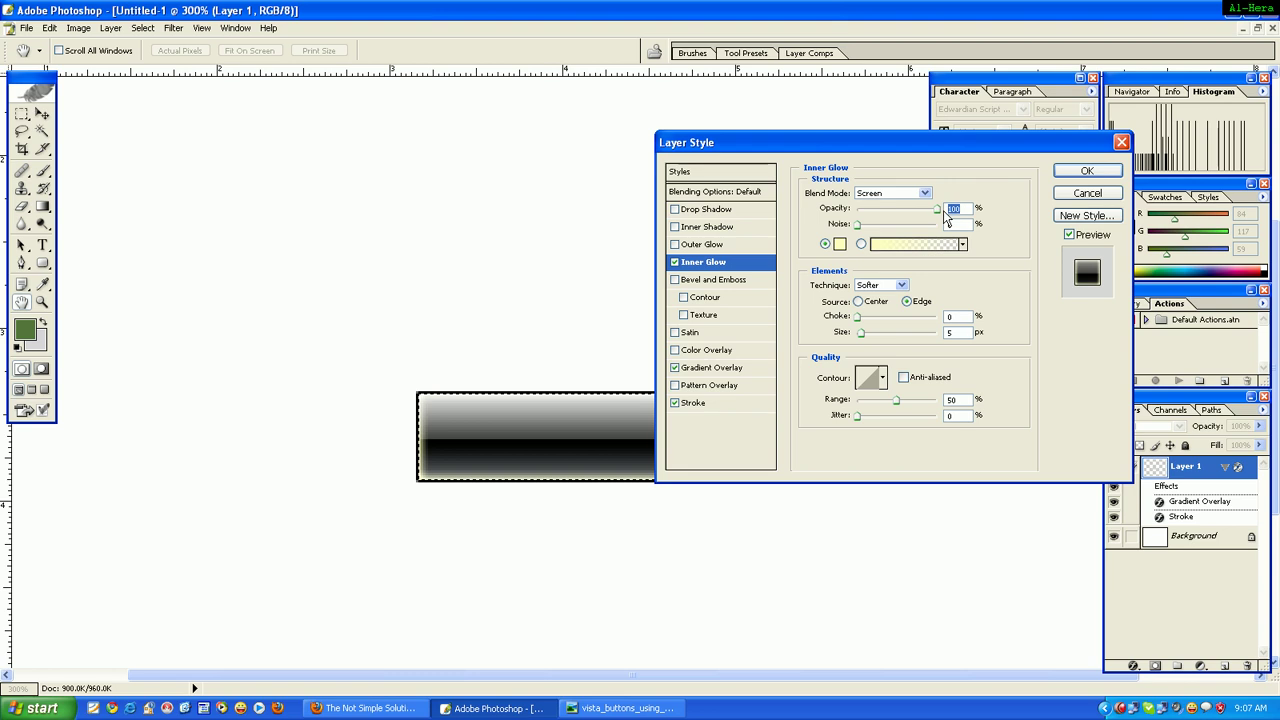
{"action": "left_click", "coordinate": [955, 400]}
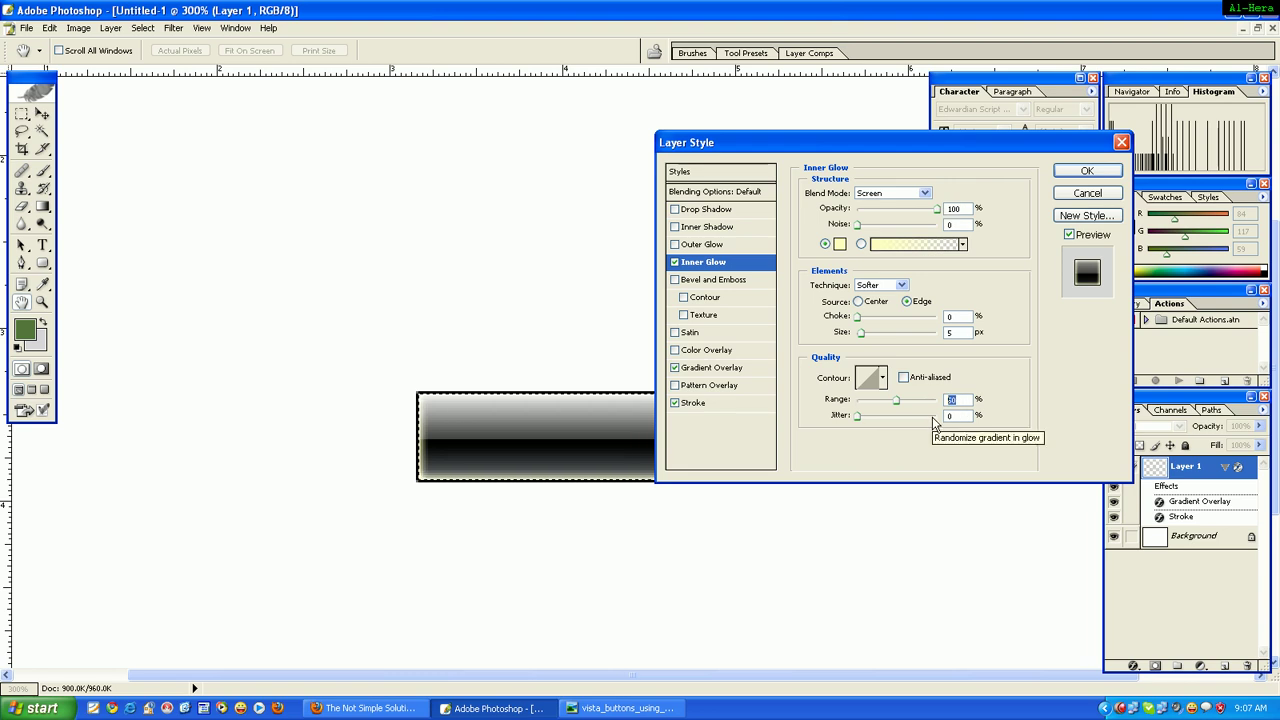
{"action": "key", "text": "shift+Tab"}
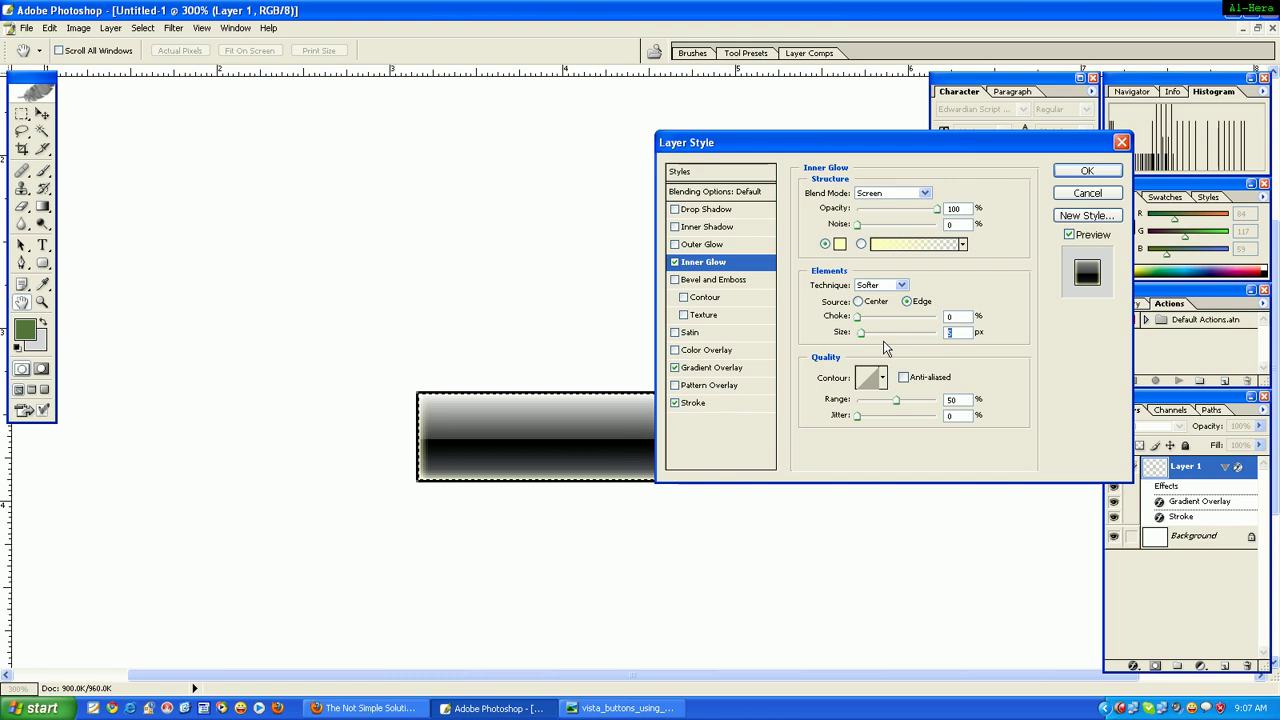
{"action": "type", "text": "2"}
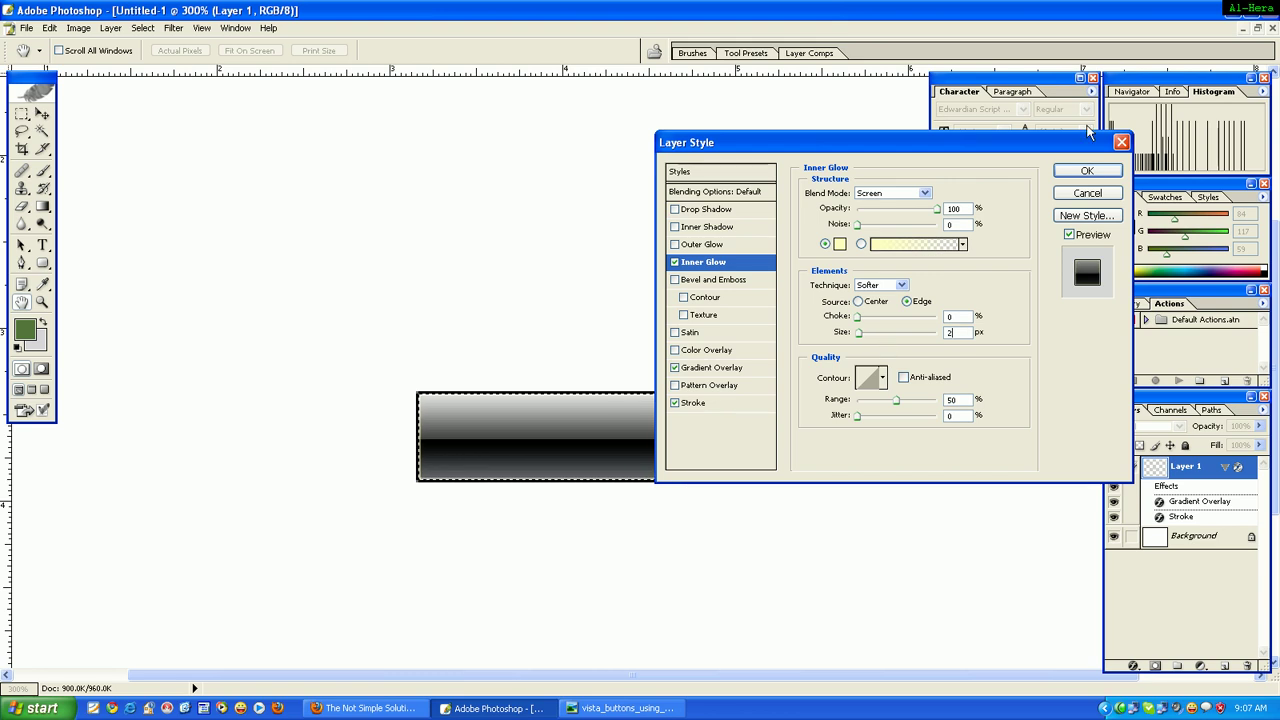
{"action": "left_click", "coordinate": [1104, 174]}
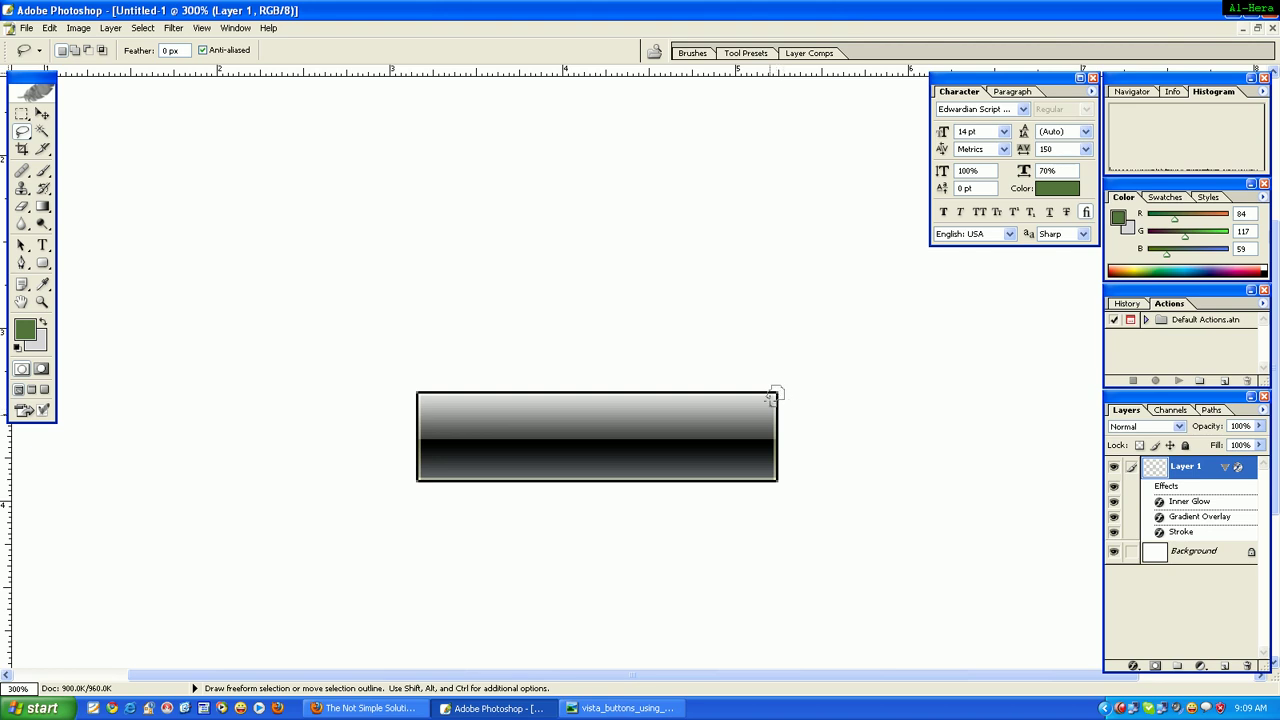
Cut a small tip from the button's lower-right corner, then undo it
{"action": "left_click_drag", "start_coordinate": [774, 396], "coordinate": [774, 490]}
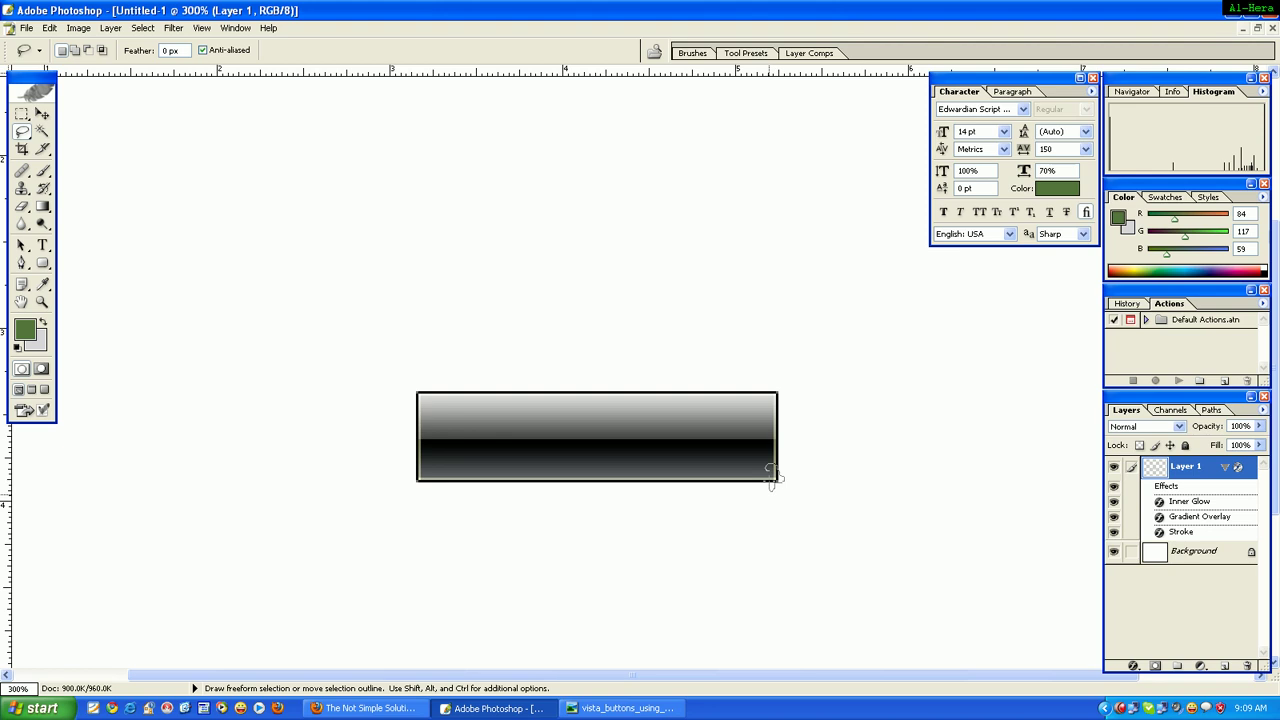
{"action": "left_click_drag", "start_coordinate": [772, 478], "coordinate": [770, 482]}
{"action": "key", "text": "ctrl+x"}
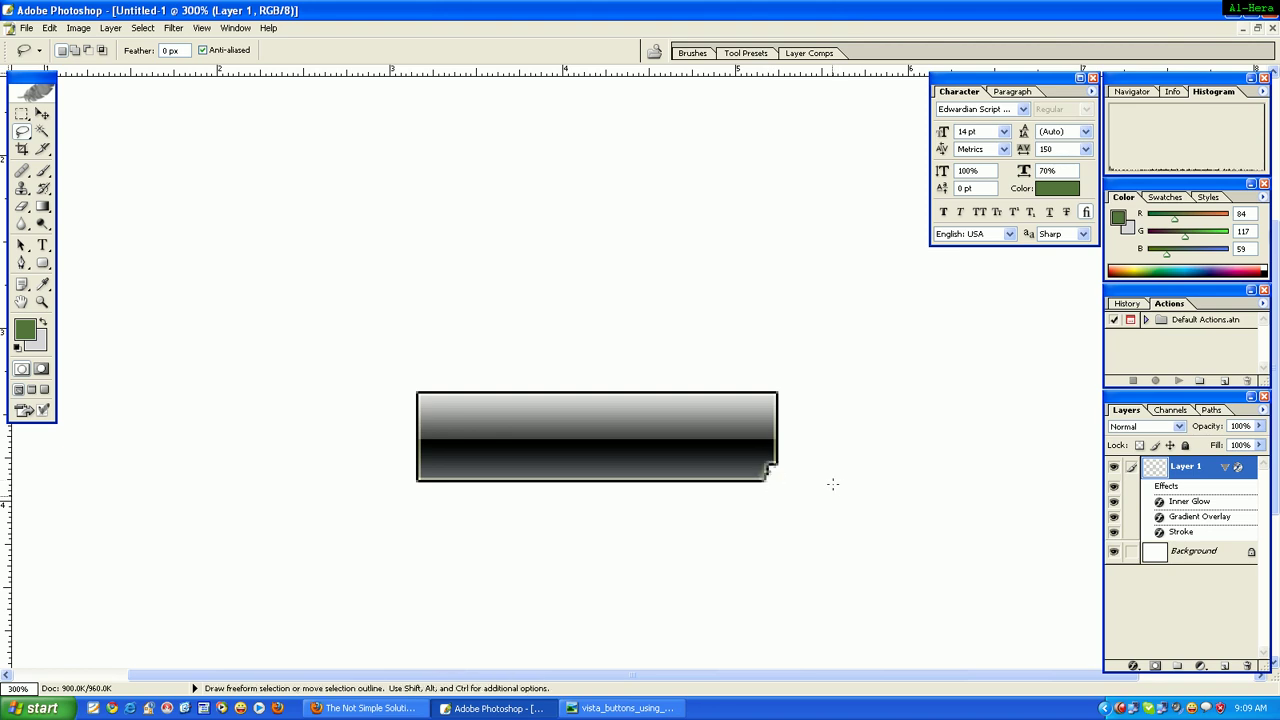
{"action": "key", "text": "ctrl+alt+z"}
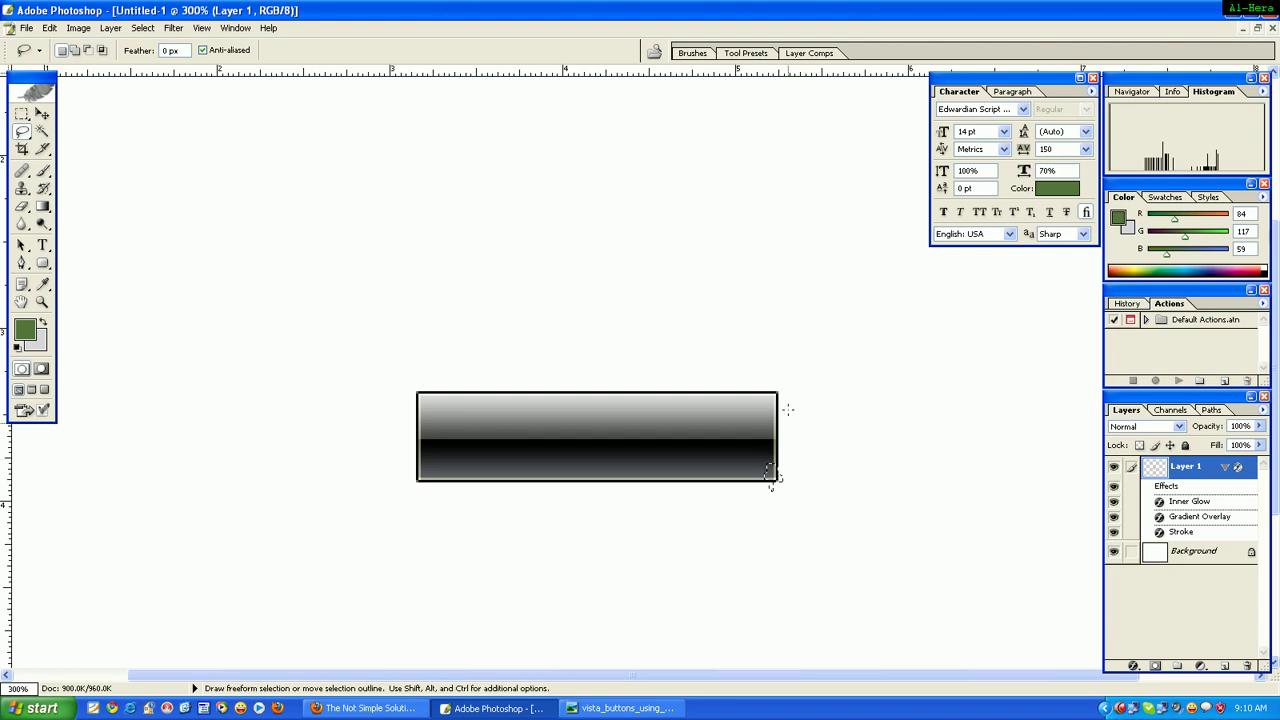
{"action": "left_click", "coordinate": [770, 396]}
Delete a small top-right corner tip, deselect, and return to 100% zoom
{"action": "left_click_drag", "start_coordinate": [776, 397], "coordinate": [780, 403]}
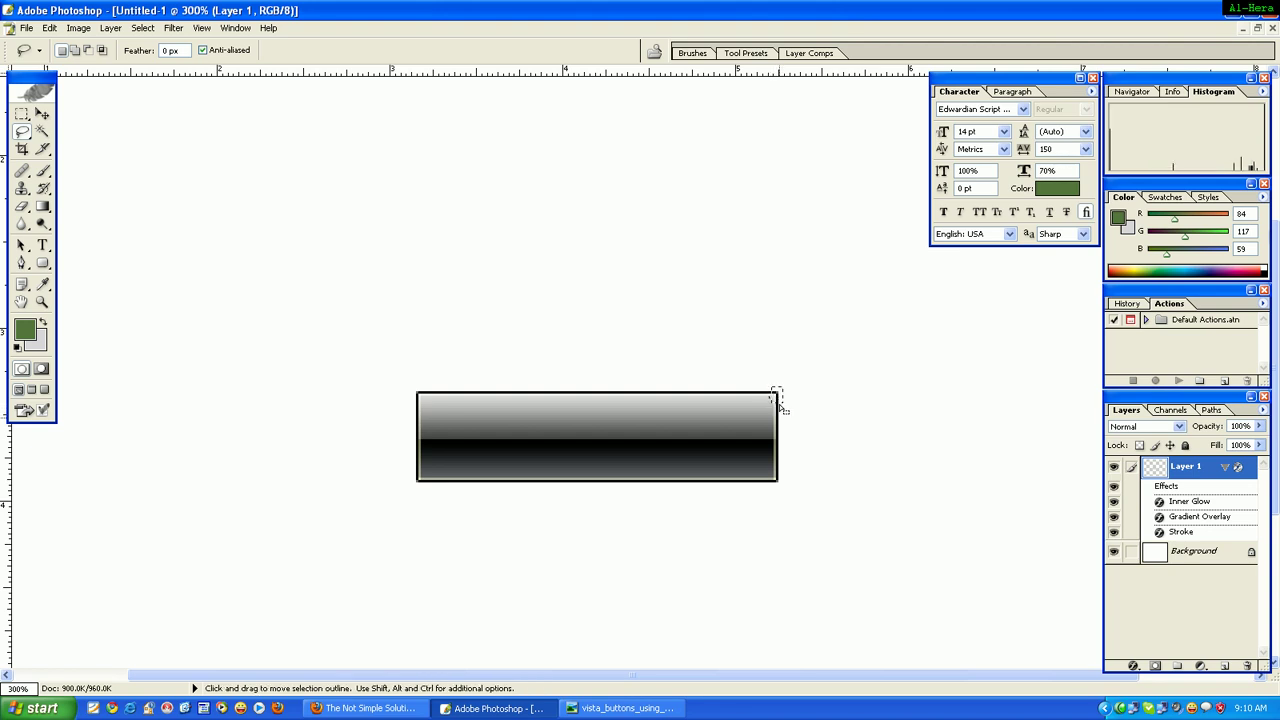
{"action": "key", "text": "Delete"}
{"action": "key", "text": "ctrl+d"}
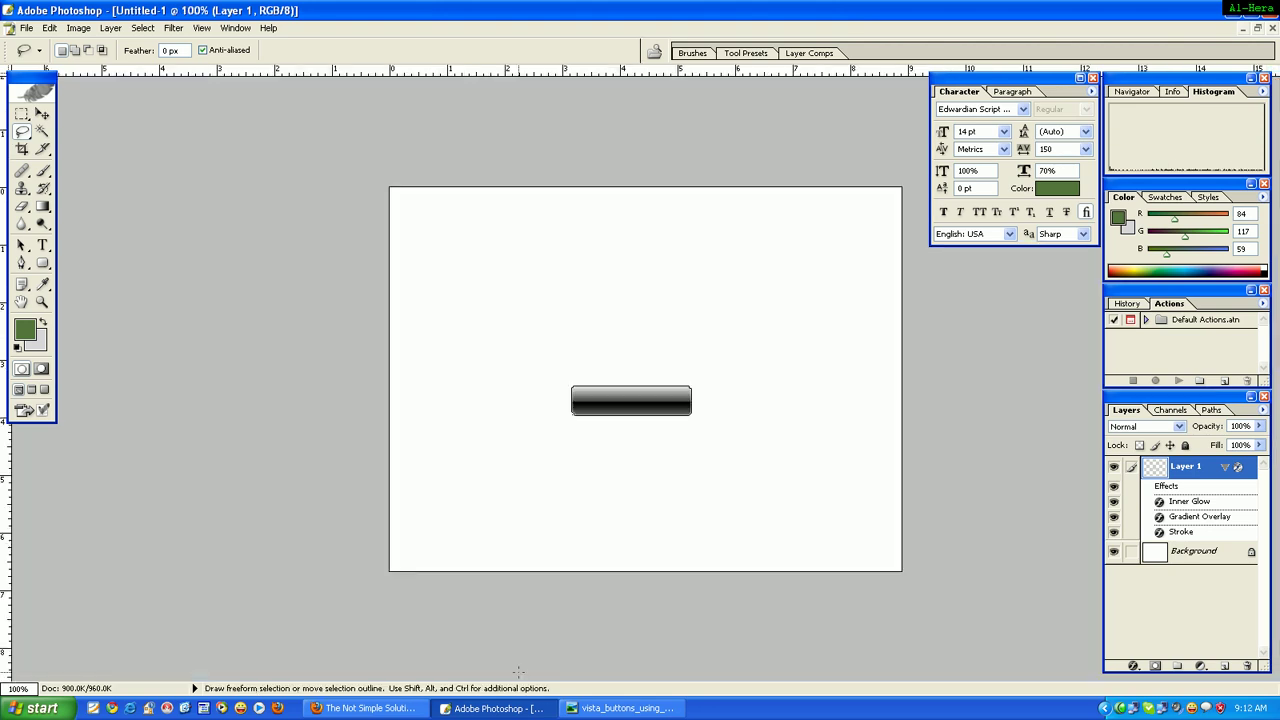
{"action": "key", "text": "ctrl+plus"}
{"action": "key", "text": "ctrl+minus"}
Restore the vista_buttons_using_styles1.jpg reference image in Picture and Fax Viewer
{"action": "left_click", "coordinate": [622, 708]}
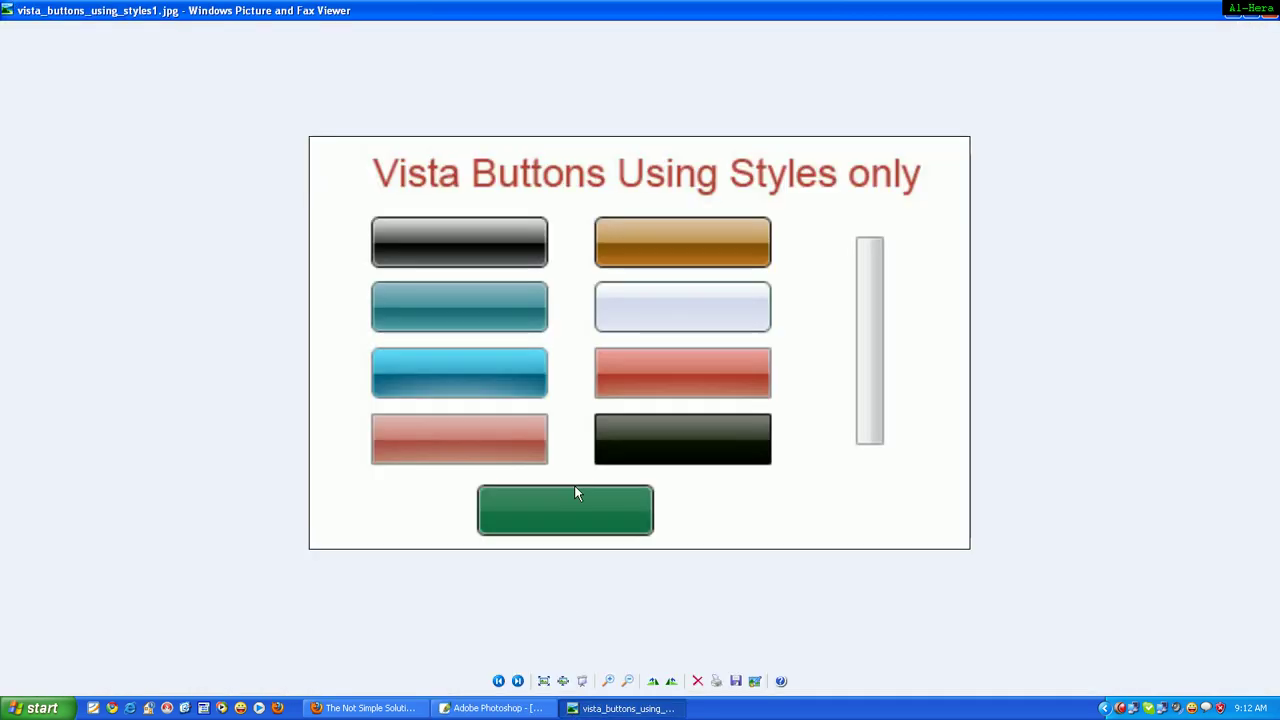